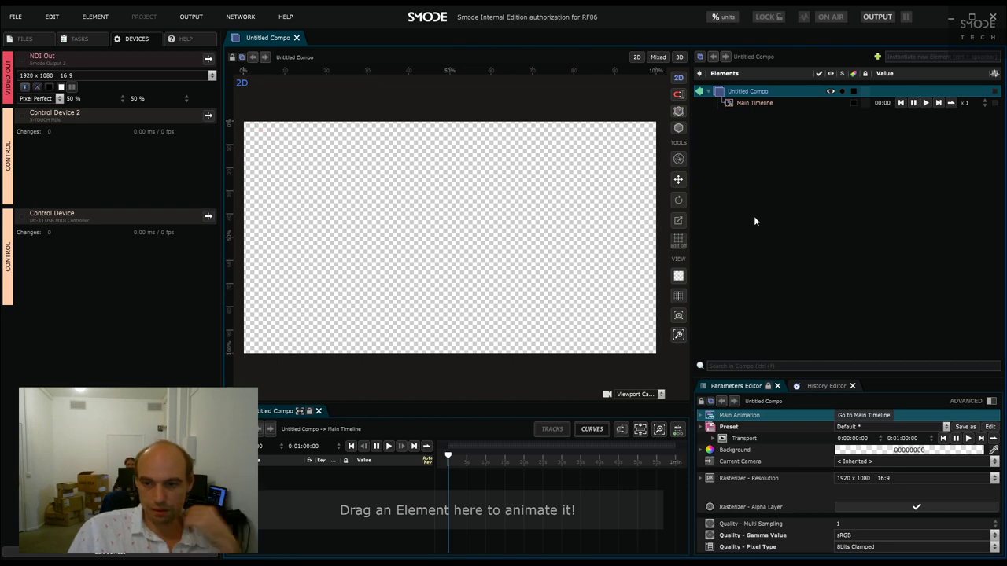
Step: Add a circle left of the canvas centre and a star overlapping it, enlarged to about 37 % by 65 %
{"action": "key", "text": "ctrl+v"}
{"action": "left_click_drag", "start_coordinate": [454, 207], "coordinate": [375, 201]}
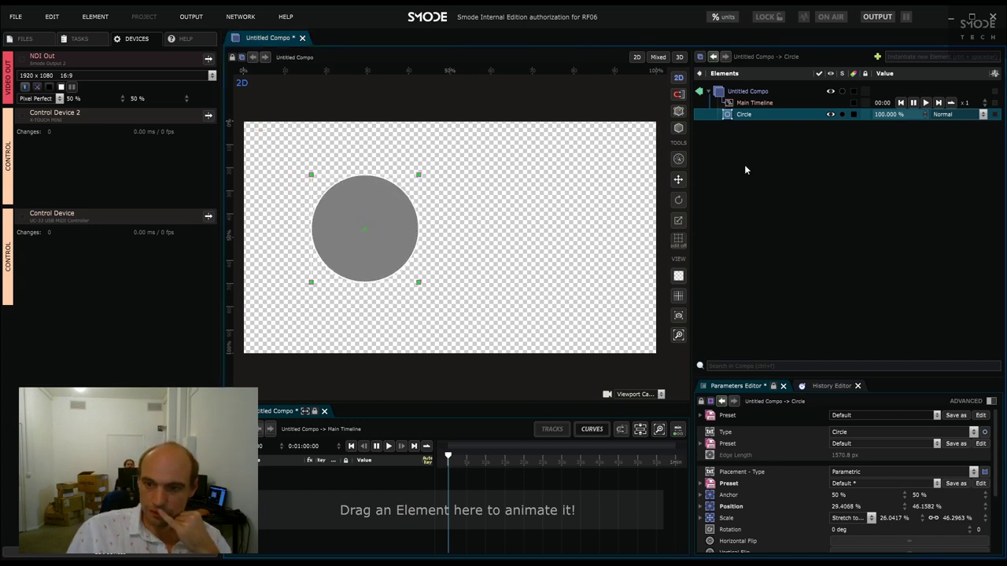
{"action": "key", "text": "ctrl+v"}
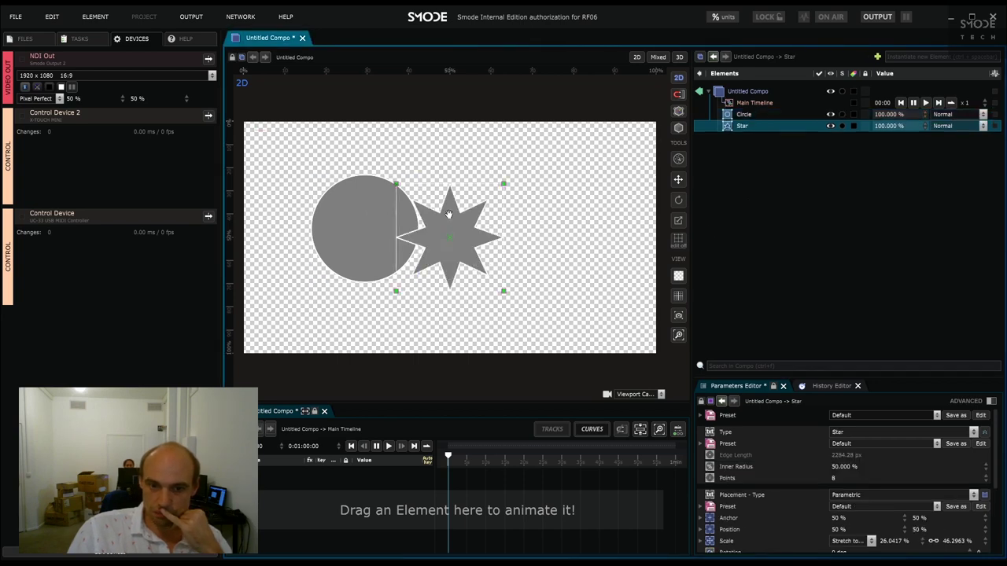
{"action": "left_click_drag", "start_coordinate": [450, 215], "coordinate": [437, 225]}
{"action": "left_click_drag", "start_coordinate": [492, 302], "coordinate": [527, 310]}
{"action": "left_click_drag", "start_coordinate": [469, 265], "coordinate": [477, 242]}
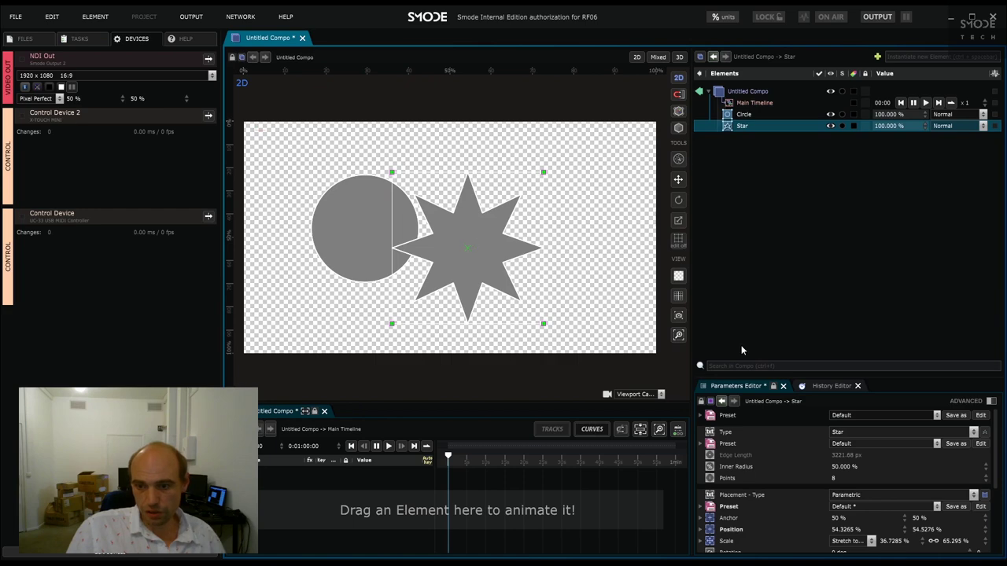
Step: Give the star 5 points and an inner radius of 42.3 %, and move it up to about 56 %, 44 %
{"action": "left_click_drag", "start_coordinate": [819, 377], "coordinate": [816, 287]}
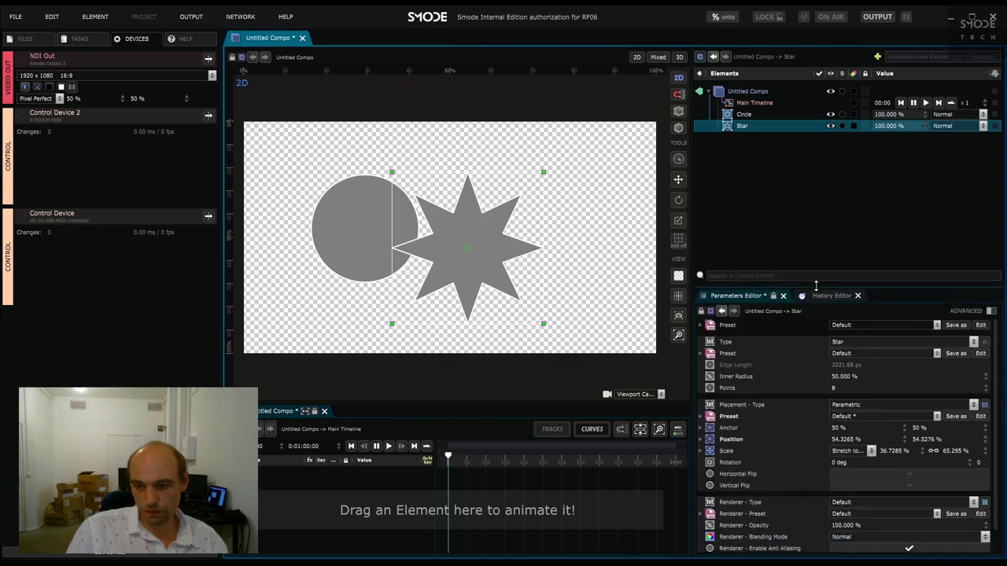
{"action": "left_click", "coordinate": [724, 391]}
{"action": "mouse_move", "coordinate": [985, 388]}
{"action": "left_mouse_down"}
{"action": "mouse_move", "coordinate": [985, 354]}
{"action": "mouse_move", "coordinate": [985, 390]}
{"action": "left_mouse_up"}
{"action": "mouse_move", "coordinate": [847, 378]}
{"action": "left_mouse_down"}
{"action": "mouse_move", "coordinate": [847, 357]}
{"action": "mouse_move", "coordinate": [847, 376]}
{"action": "mouse_move", "coordinate": [832, 377]}
{"action": "left_mouse_up"}
{"action": "left_click_drag", "start_coordinate": [459, 230], "coordinate": [469, 206]}
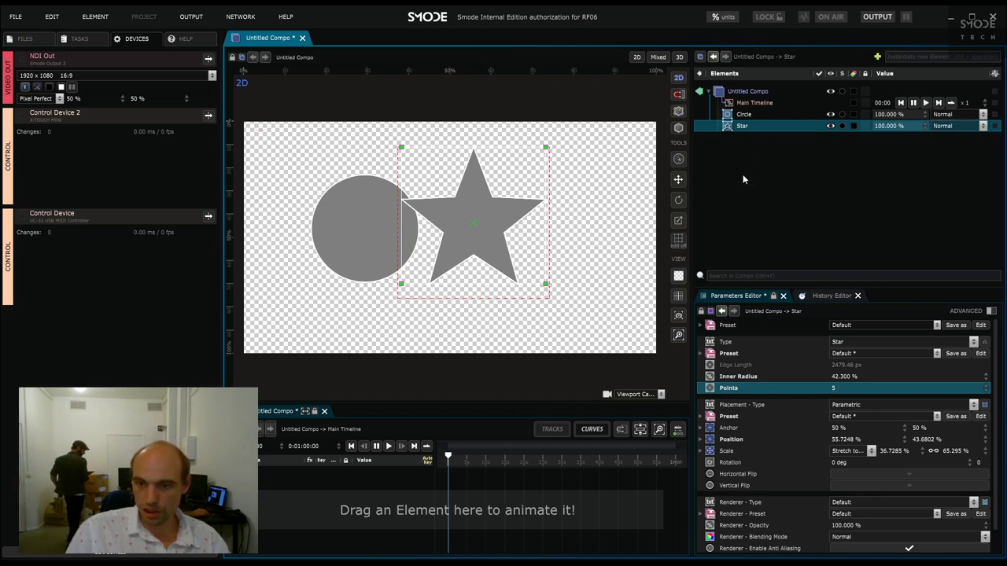
Step: Add a six-sided N-Sides shape overlapping the star's lower right, and move the circle up against the star
{"action": "key", "text": "n"}
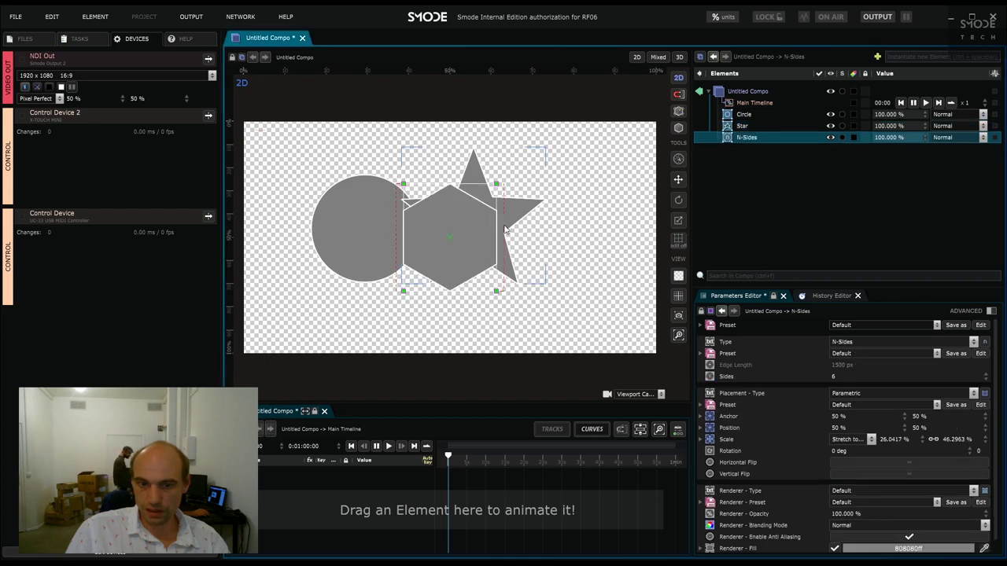
{"action": "left_click_drag", "start_coordinate": [456, 209], "coordinate": [536, 252]}
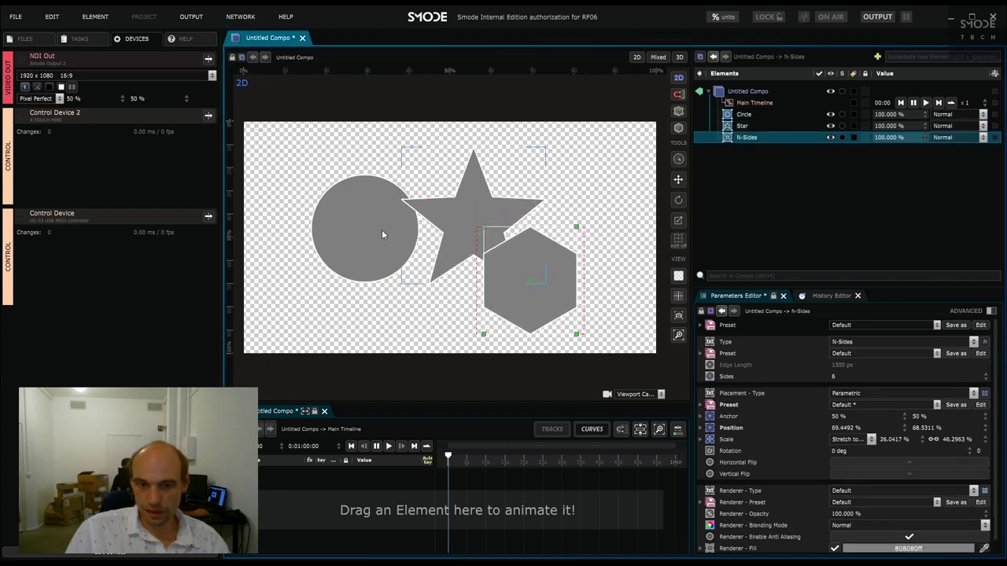
{"action": "left_click_drag", "start_coordinate": [350, 211], "coordinate": [384, 187]}
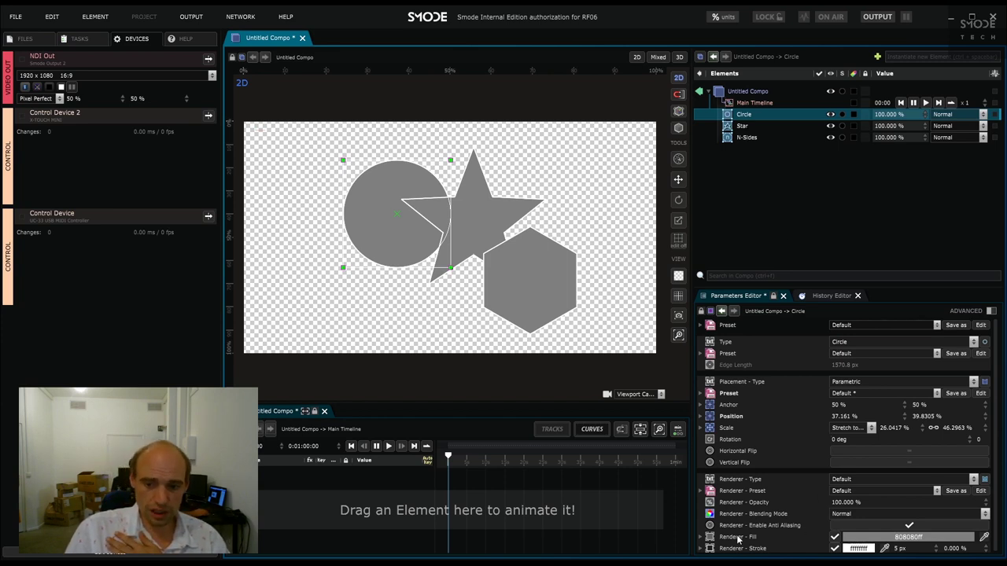
Step: Switch the circle's fill off to inspect its stroke up close, and switch the fill back on
{"action": "left_click", "coordinate": [768, 541]}
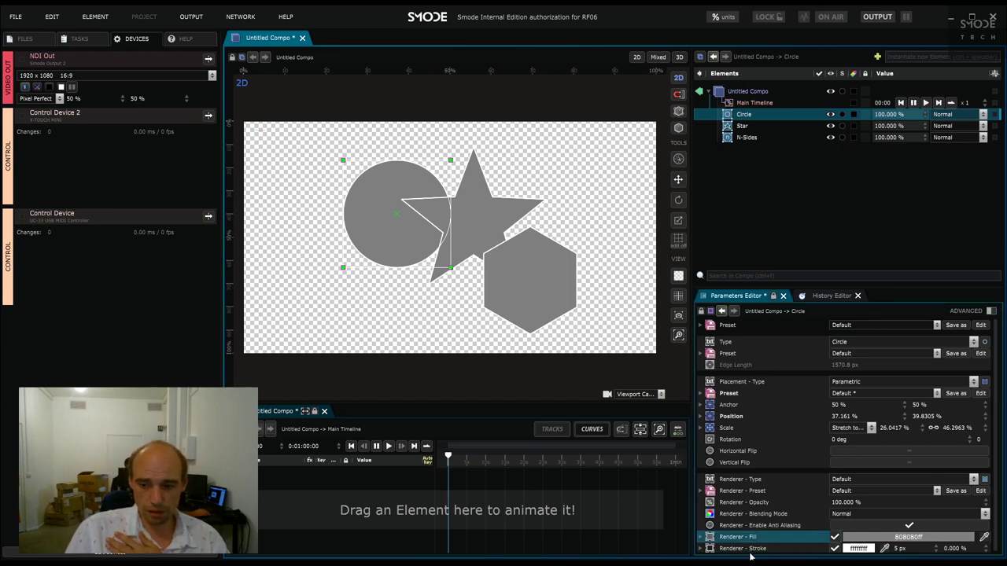
{"action": "left_click", "coordinate": [835, 537]}
{"action": "left_click", "coordinate": [835, 538]}
{"action": "left_click", "coordinate": [835, 537]}
{"action": "scroll", "coordinate": [439, 275], "scroll_direction": "up", "scroll_amount": 6}
{"action": "scroll", "coordinate": [516, 263], "scroll_direction": "up", "scroll_amount": 3}
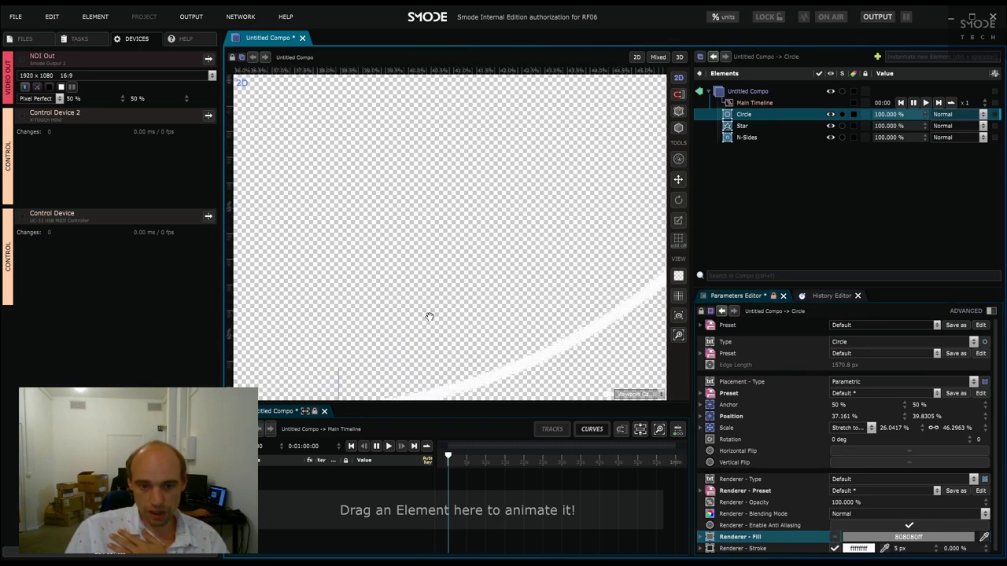
{"action": "scroll", "coordinate": [492, 338], "scroll_direction": "down", "scroll_amount": 1}
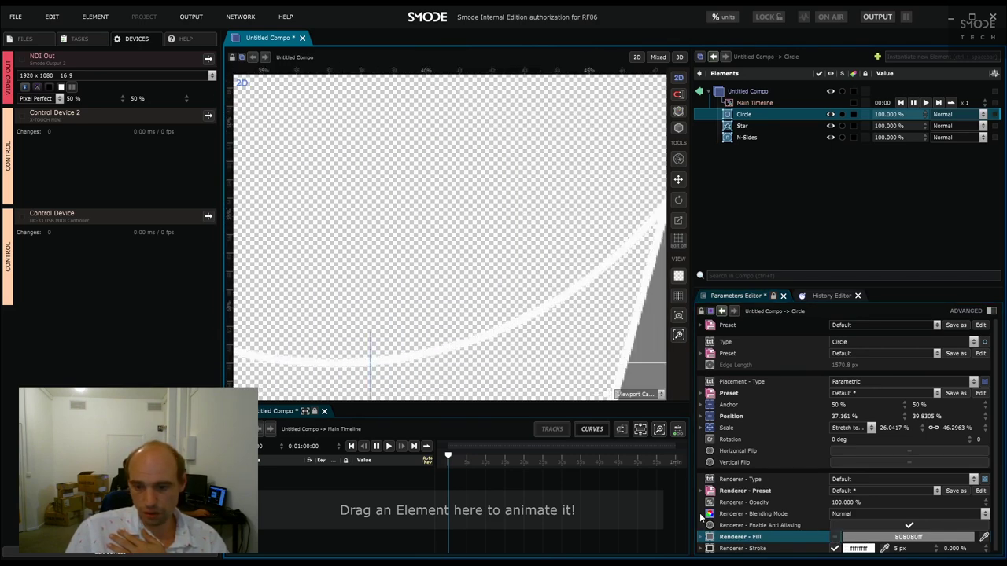
{"action": "left_click", "coordinate": [835, 537]}
Step: Fill the circle with red ff0000ff and re-enable its stroke at a width of 27.15 px
{"action": "left_click", "coordinate": [835, 548]}
{"action": "left_click", "coordinate": [899, 537]}
{"action": "left_click", "coordinate": [949, 417]}
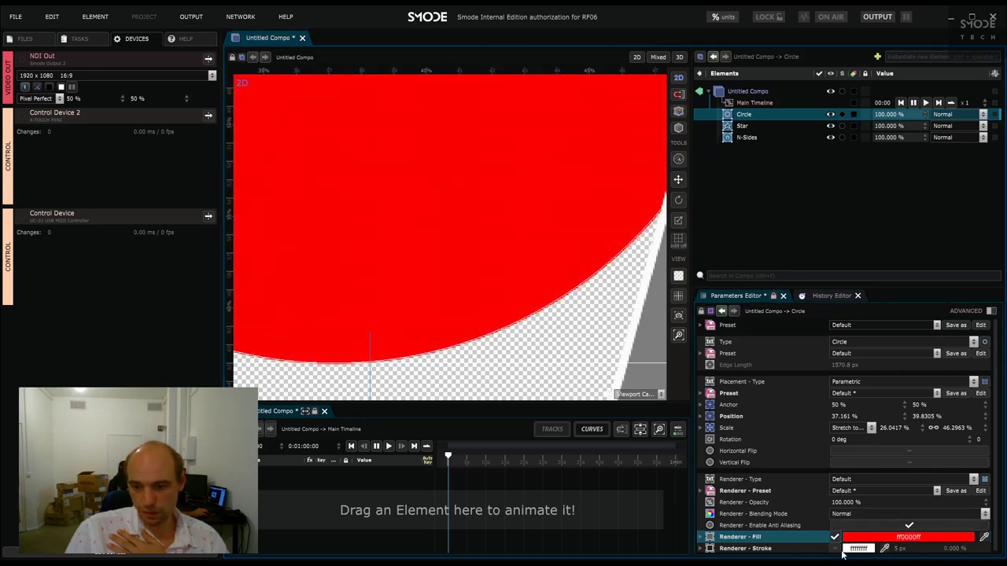
{"action": "left_click", "coordinate": [835, 548]}
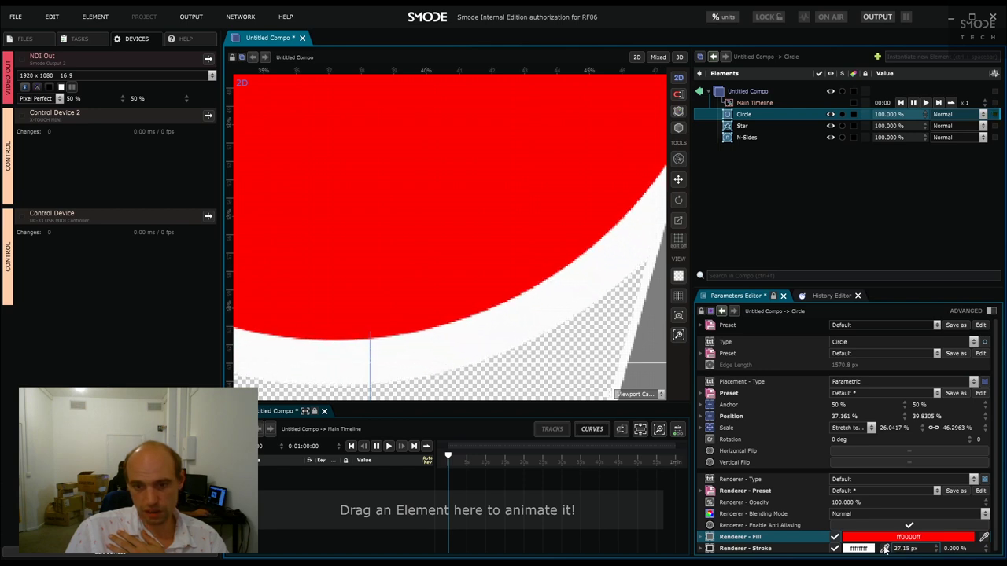
Step: Rearrange the shapes so the star overlaps the circle and the hexagon sits at the star's upper right
{"action": "scroll", "coordinate": [526, 218], "scroll_direction": "down", "scroll_amount": 5}
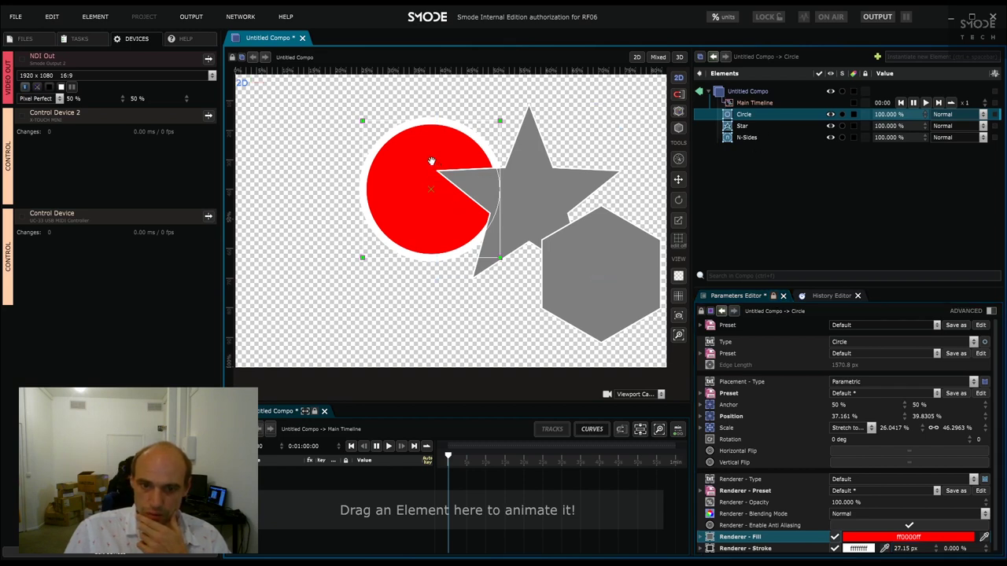
{"action": "left_click_drag", "start_coordinate": [432, 162], "coordinate": [419, 160]}
{"action": "left_click", "coordinate": [524, 184]}
{"action": "left_click_drag", "start_coordinate": [523, 184], "coordinate": [486, 205]}
{"action": "left_click", "coordinate": [639, 245]}
{"action": "left_click_drag", "start_coordinate": [614, 241], "coordinate": [589, 268]}
{"action": "left_click_drag", "start_coordinate": [598, 217], "coordinate": [601, 138]}
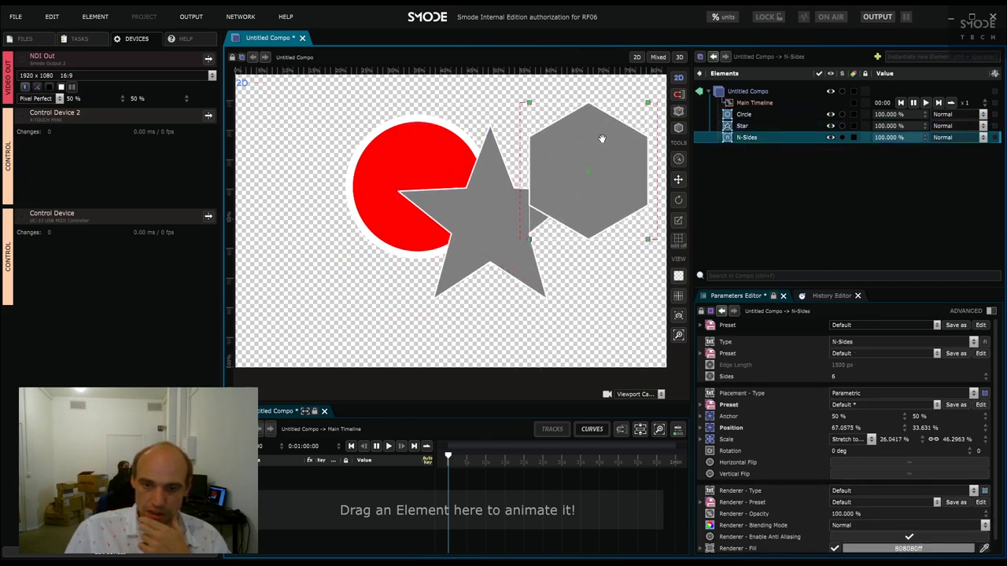
Step: Combine the circle, star and hexagon into one group of shapes, and move the circle left inside it
{"action": "left_click", "coordinate": [743, 115], "text": "shift"}
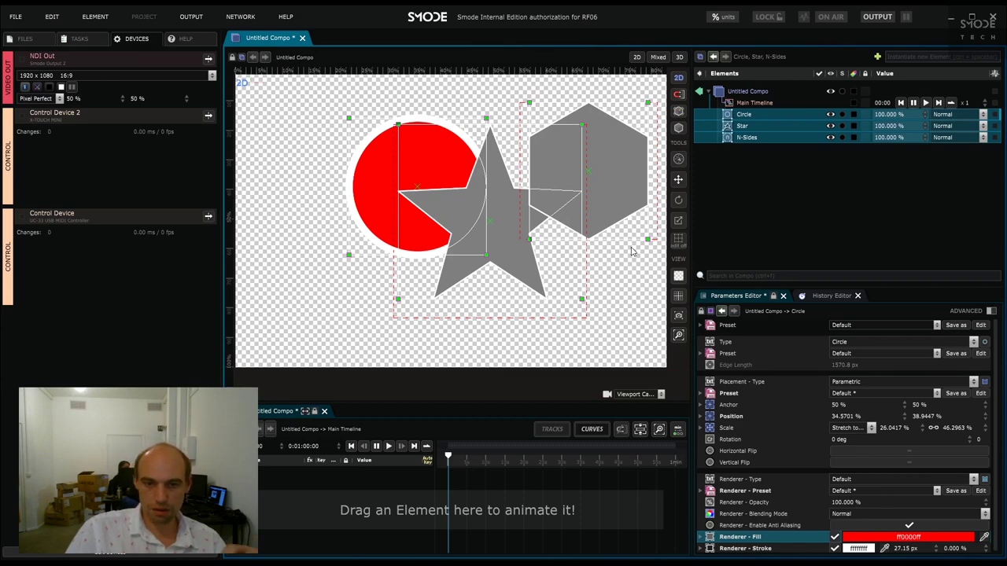
{"action": "key", "text": "ctrl+g"}
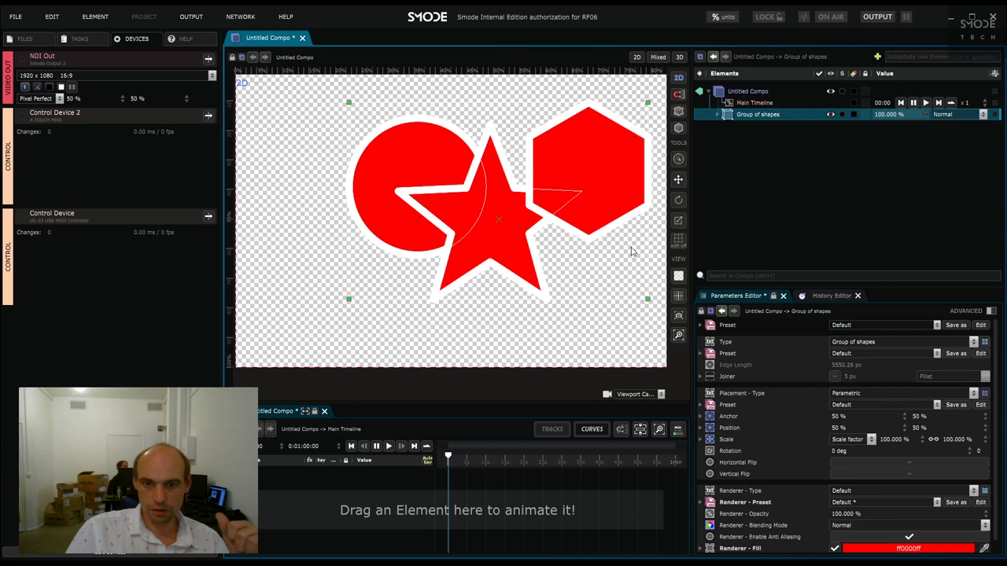
{"action": "left_click", "coordinate": [397, 165]}
{"action": "left_click_drag", "start_coordinate": [435, 167], "coordinate": [402, 158]}
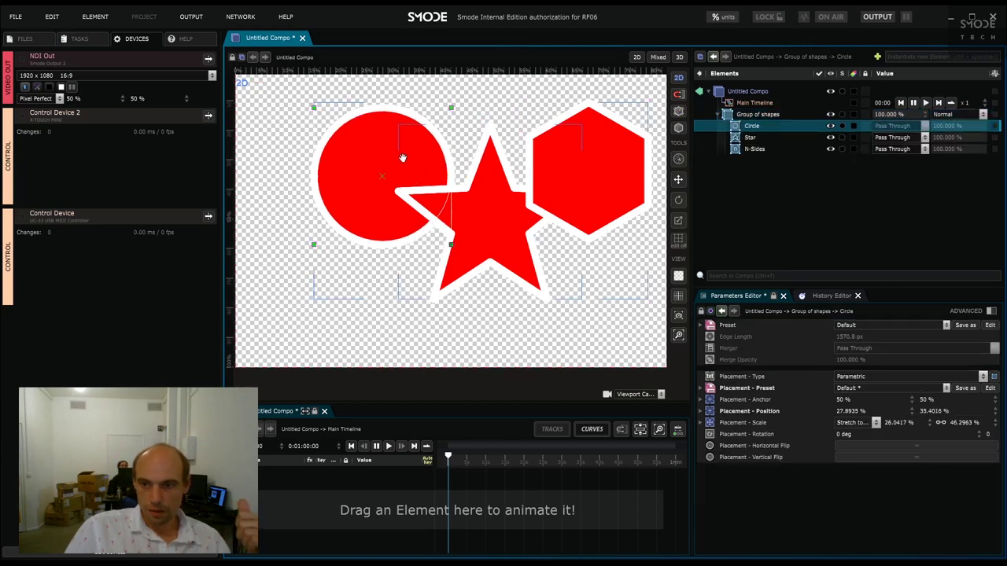
Step: Move the whole group slightly down and left, and shift the star left inside the group
{"action": "left_click", "coordinate": [741, 115]}
{"action": "left_click_drag", "start_coordinate": [457, 196], "coordinate": [435, 209]}
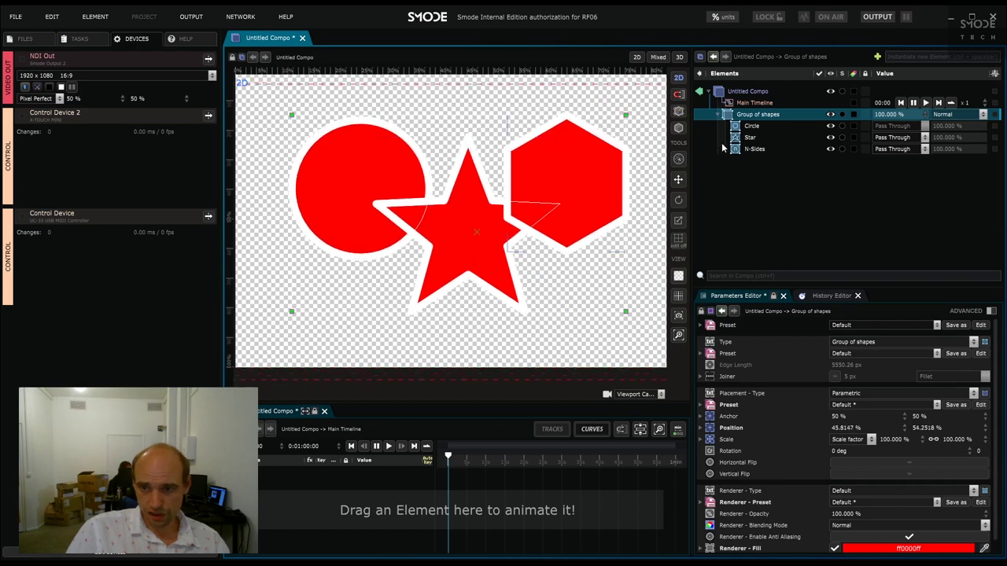
{"action": "left_click", "coordinate": [771, 137]}
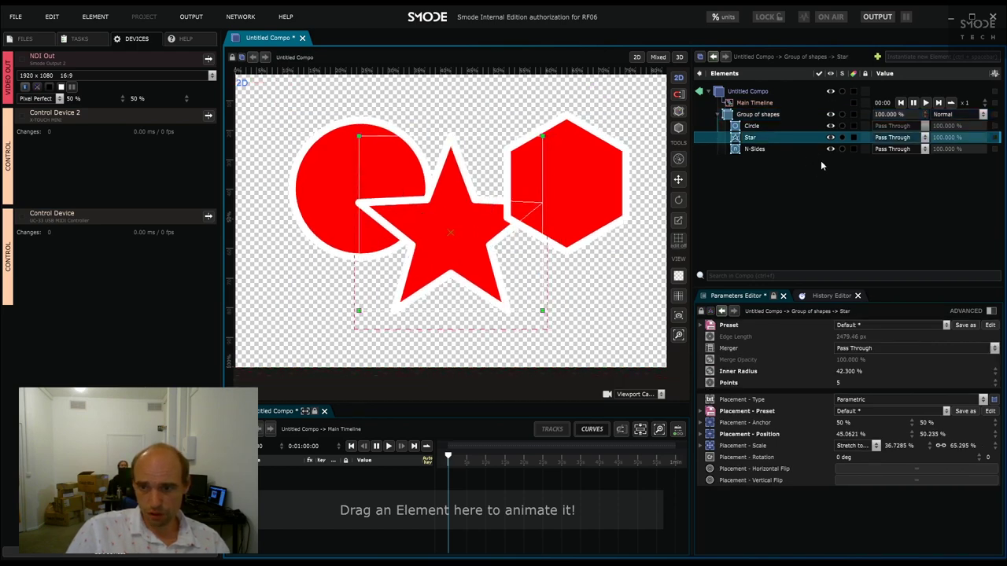
Step: Move the hexagon over the star's lower right arm, and try stacking it beneath the star and back on top
{"action": "left_click", "coordinate": [754, 148]}
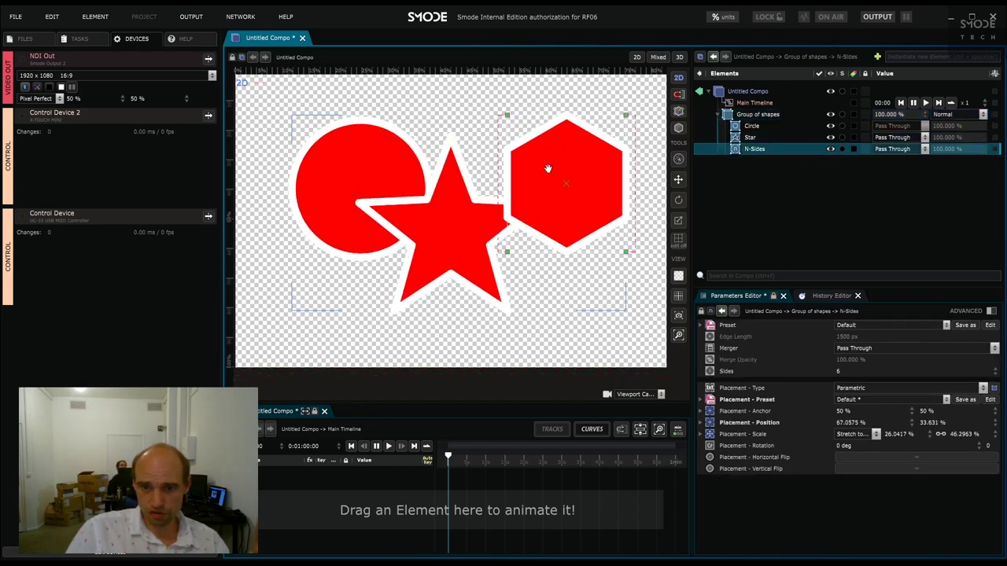
{"action": "left_click_drag", "start_coordinate": [549, 168], "coordinate": [498, 253]}
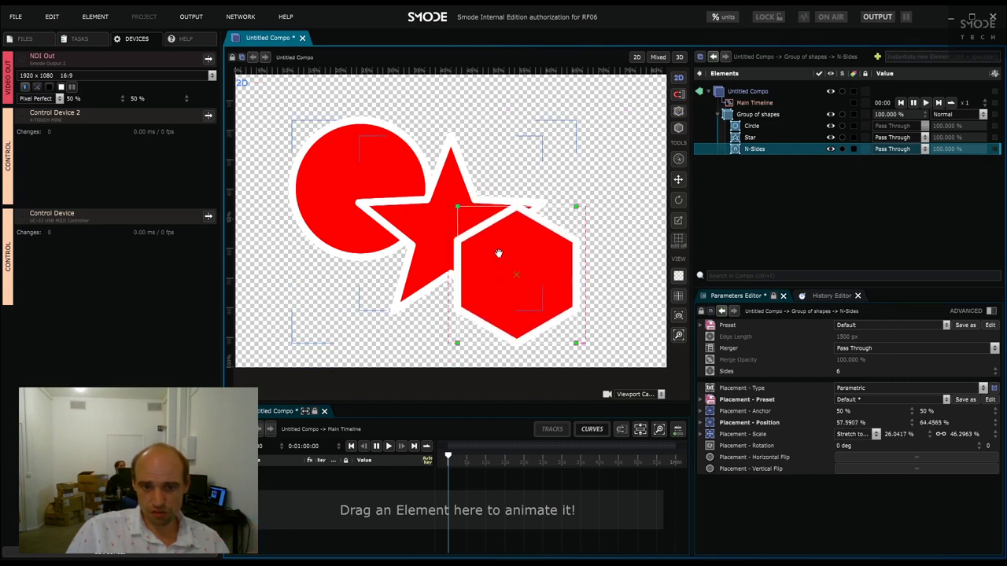
{"action": "left_click_drag", "start_coordinate": [747, 135], "coordinate": [748, 136]}
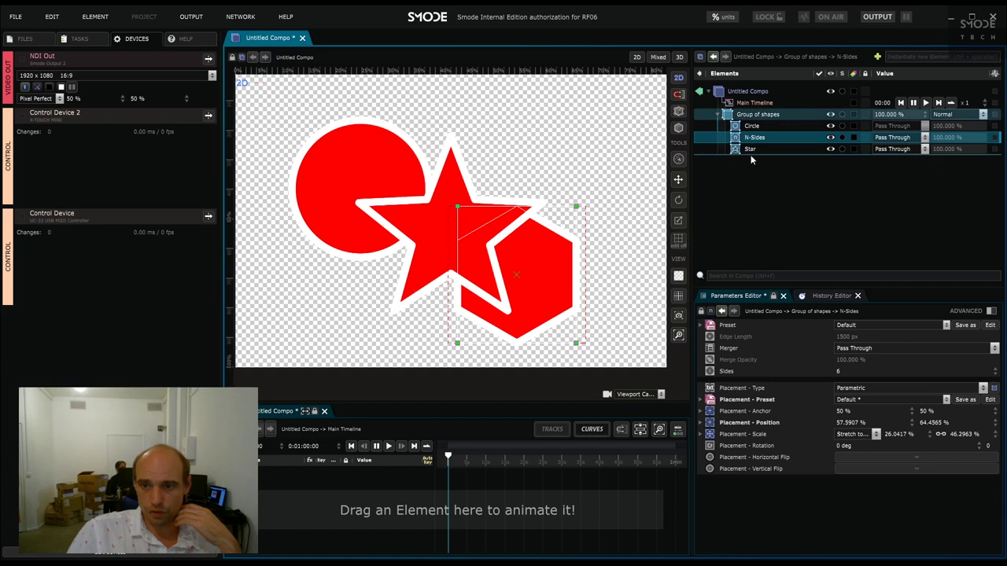
{"action": "left_click_drag", "start_coordinate": [750, 159], "coordinate": [751, 157]}
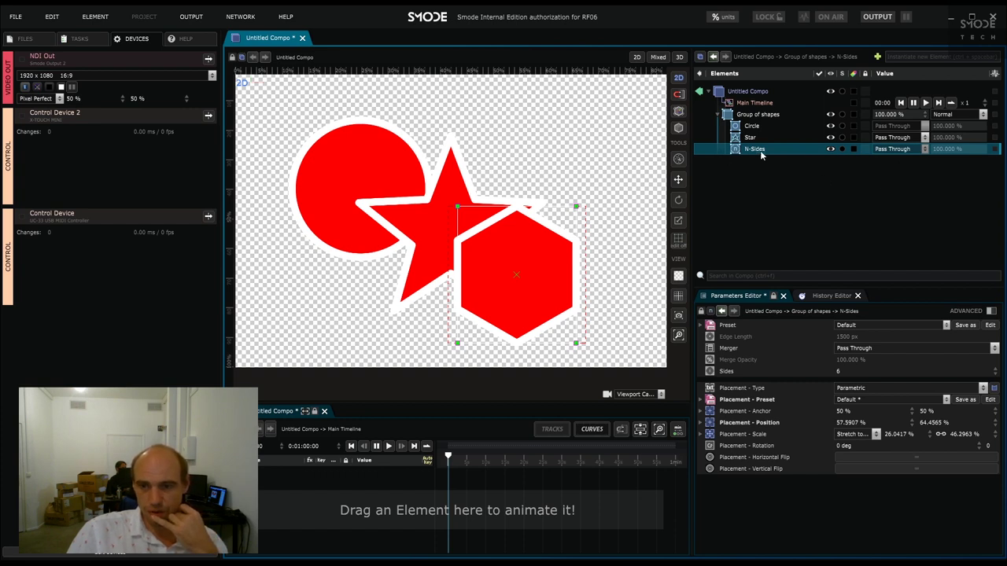
Step: Set the merger of the hexagon and the star to Add, moving the hexagon up over the star's right side
{"action": "left_click", "coordinate": [887, 181]}
{"action": "left_click_drag", "start_coordinate": [557, 259], "coordinate": [555, 203]}
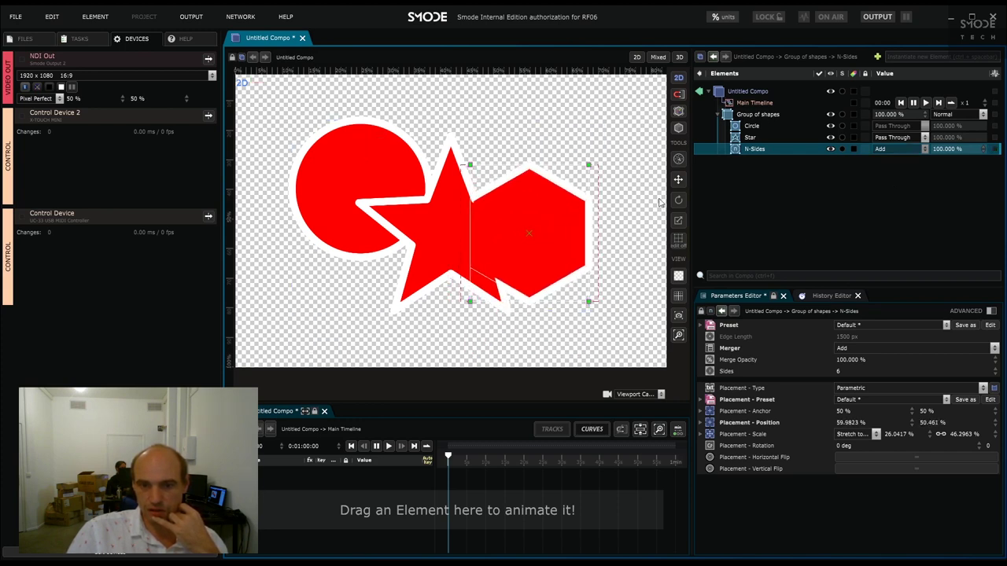
{"action": "left_click", "coordinate": [750, 137]}
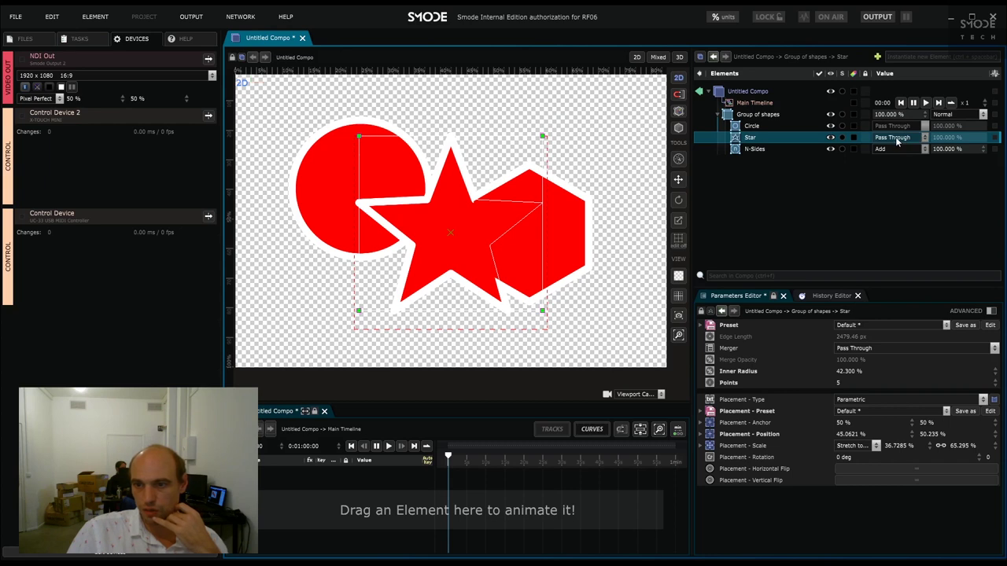
{"action": "left_click", "coordinate": [895, 158]}
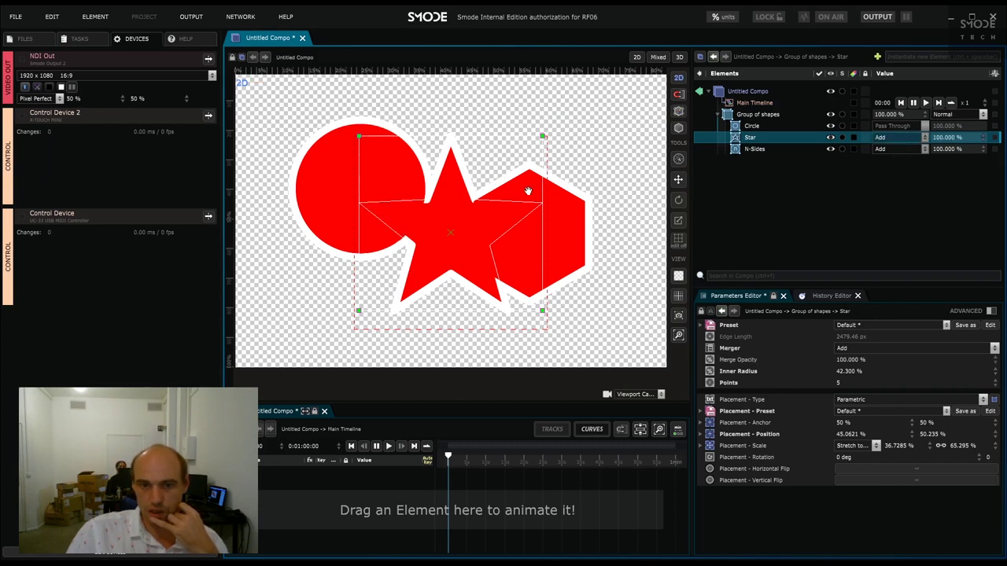
{"action": "left_click", "coordinate": [304, 201]}
{"action": "left_click", "coordinate": [328, 336]}
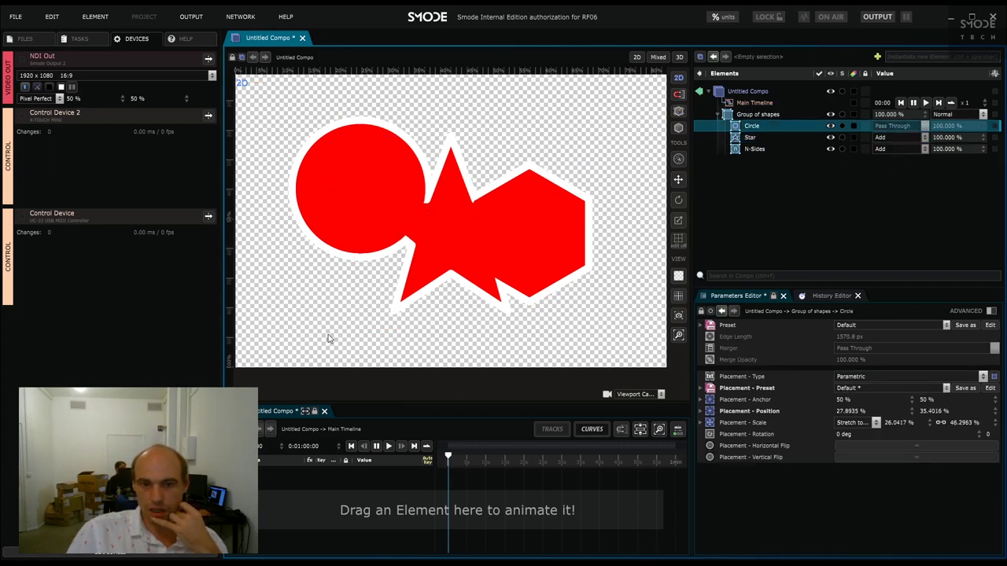
Step: Set the stroke width of the whole shape group to 15.27 px
{"action": "left_click", "coordinate": [755, 115]}
{"action": "scroll", "coordinate": [911, 550], "scroll_direction": "down", "scroll_amount": 1}
{"action": "left_click_drag", "start_coordinate": [905, 546], "coordinate": [905, 562]}
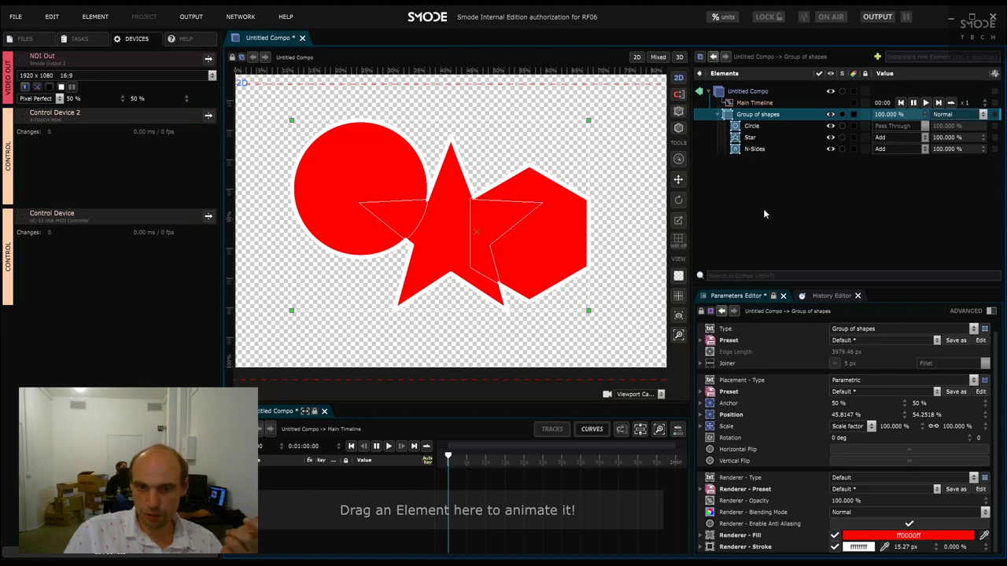
Step: Add a text shape at the end of the group with the text "any text you wish"
{"action": "key", "text": "ctrl+z"}
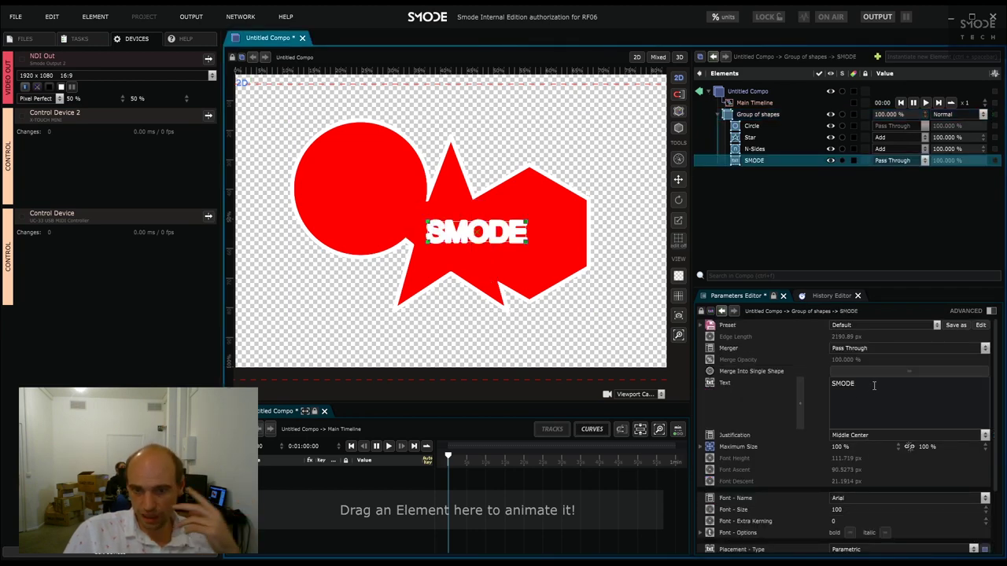
{"action": "left_click", "coordinate": [873, 385]}
{"action": "type", "text": "any text you wish"}
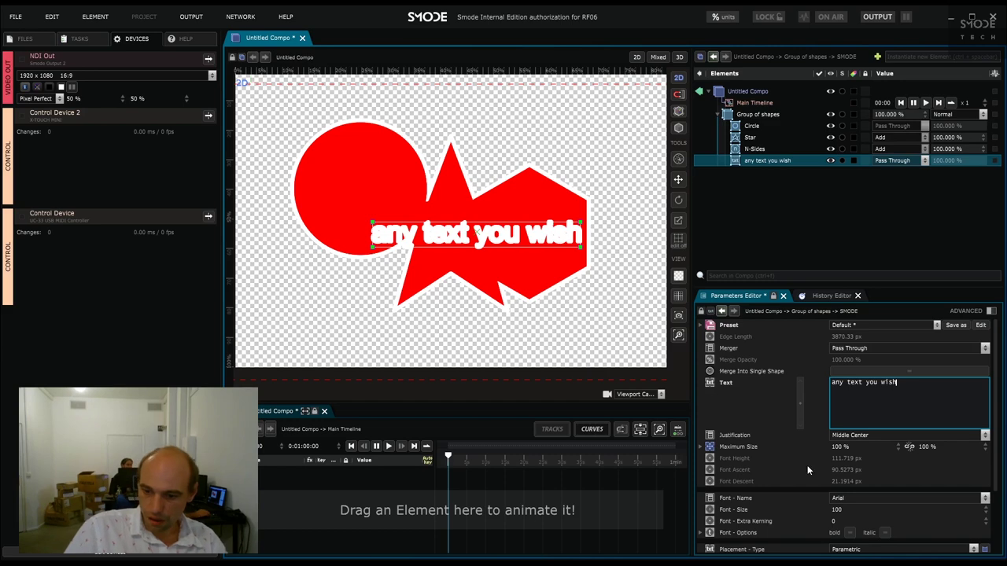
Step: Set the text's font size to 150 and break the text into two lines after "any text"
{"action": "left_click_drag", "start_coordinate": [840, 509], "coordinate": [840, 456]}
{"action": "left_click_drag", "start_coordinate": [889, 507], "coordinate": [840, 510]}
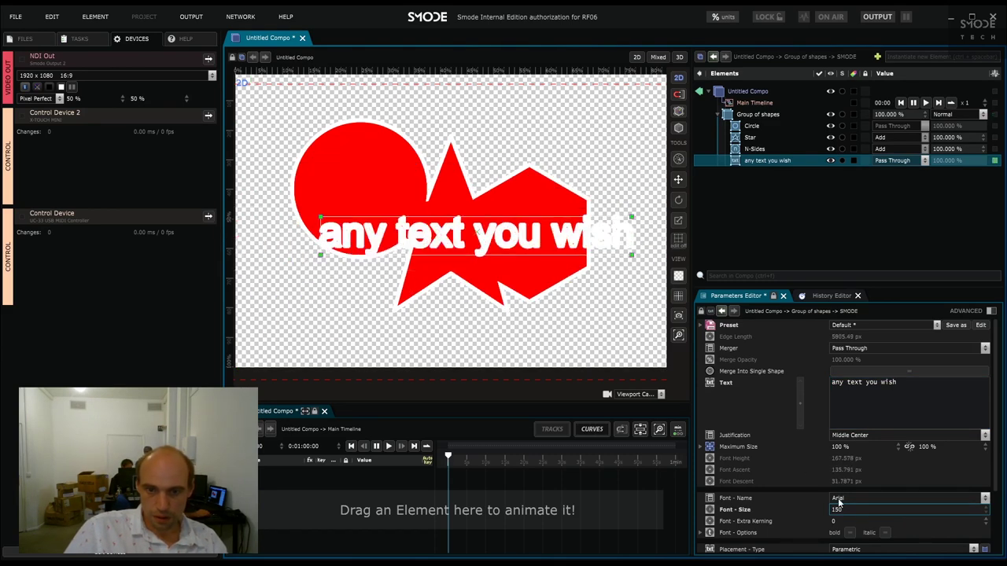
{"action": "left_click", "coordinate": [865, 387]}
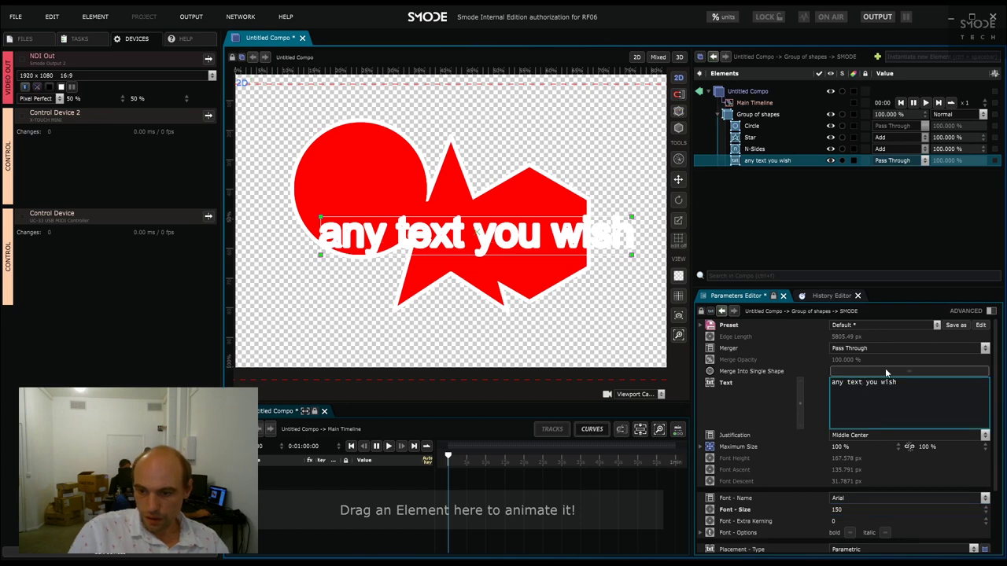
{"action": "key", "text": "Delete"}
{"action": "key", "text": "Return"}
Step: Rotate the text to 22.9 degrees and move it to about 45 %, 45 %, over the star's centre
{"action": "scroll", "coordinate": [864, 472], "scroll_direction": "down", "scroll_amount": 2}
{"action": "left_click_drag", "start_coordinate": [852, 525], "coordinate": [865, 501]}
{"action": "left_click", "coordinate": [572, 217]}
{"action": "left_click_drag", "start_coordinate": [572, 217], "coordinate": [456, 203]}
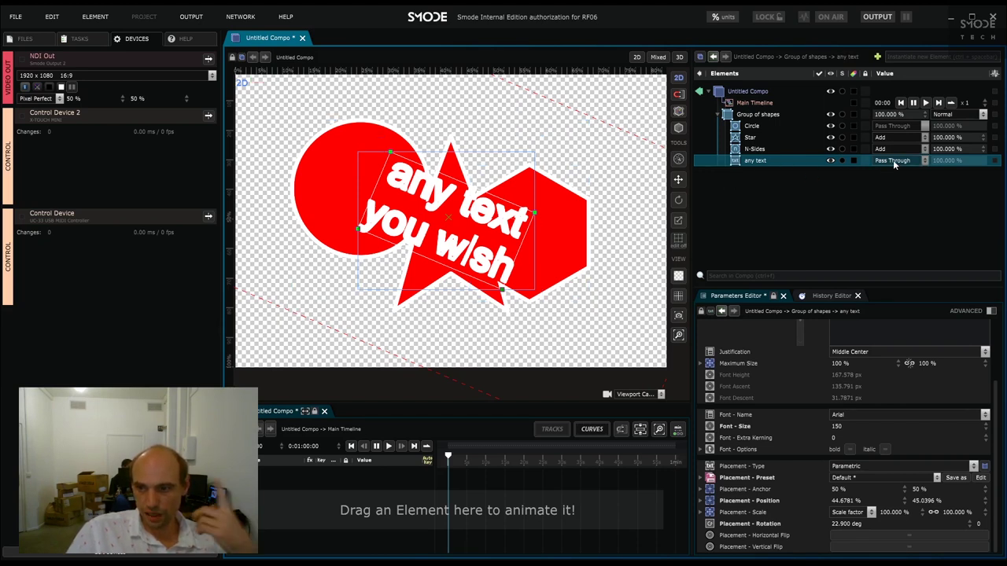
Step: Set the text shape's merger to Subtract
{"action": "left_click", "coordinate": [891, 197]}
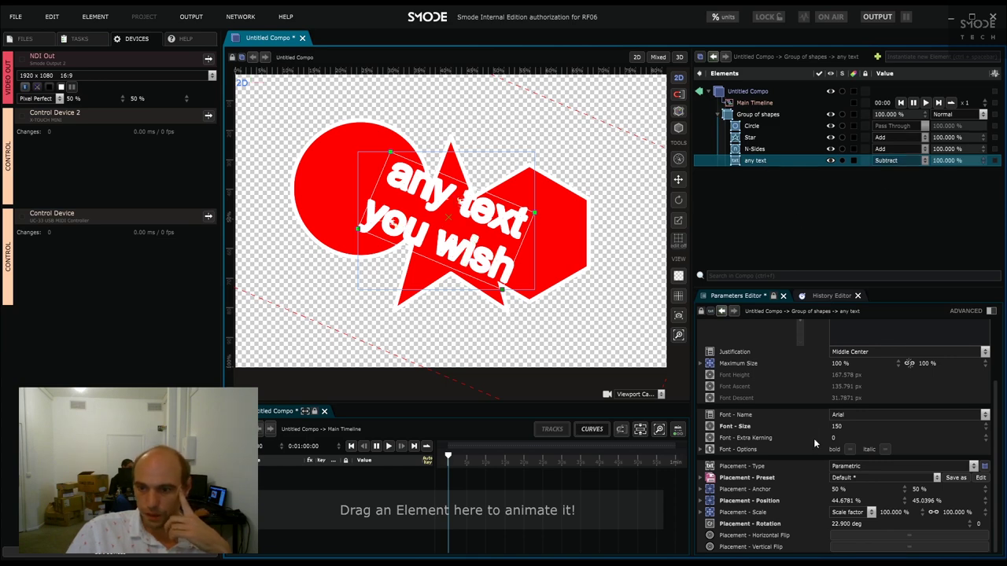
Step: Set the text shape's font size to 375 and deselect it
{"action": "left_click_drag", "start_coordinate": [848, 427], "coordinate": [847, 370]}
{"action": "left_click_drag", "start_coordinate": [855, 419], "coordinate": [855, 426]}
{"action": "left_click", "coordinate": [854, 424]}
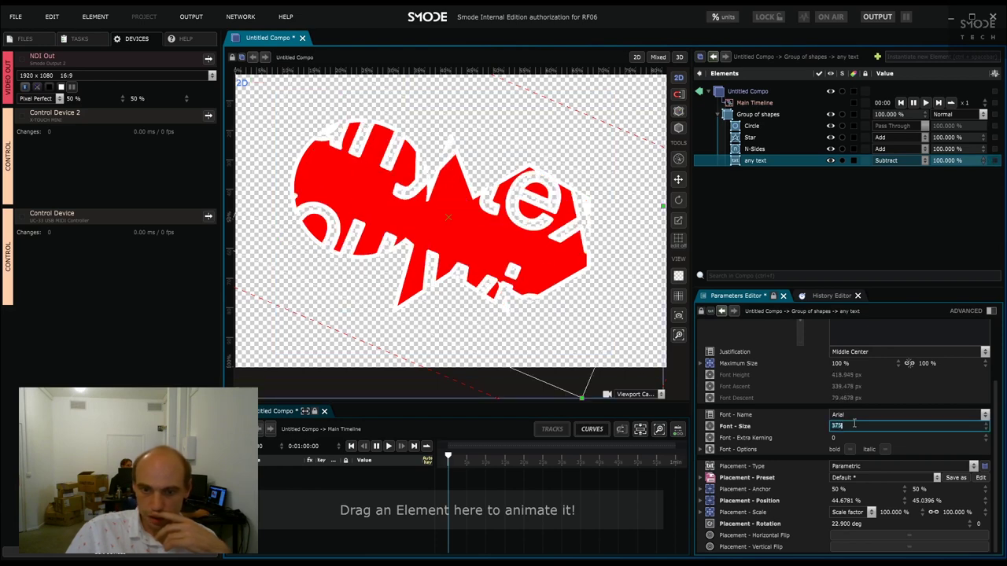
{"action": "left_click", "coordinate": [329, 309]}
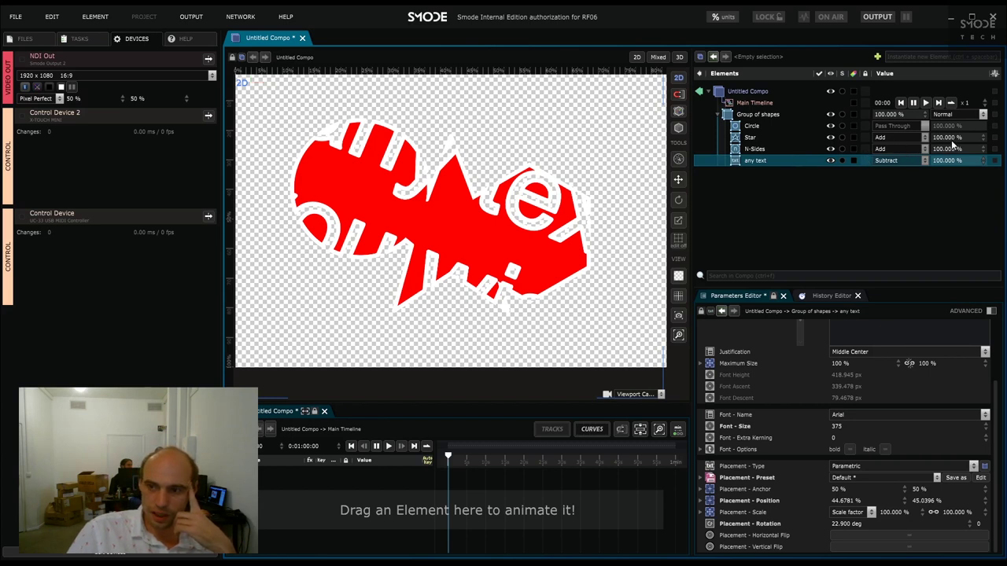
Step: Lower the text's merge opacity to 0 % and restore it to 100 %, and toggle the text's visibility off and on
{"action": "left_click_drag", "start_coordinate": [952, 155], "coordinate": [835, 160]}
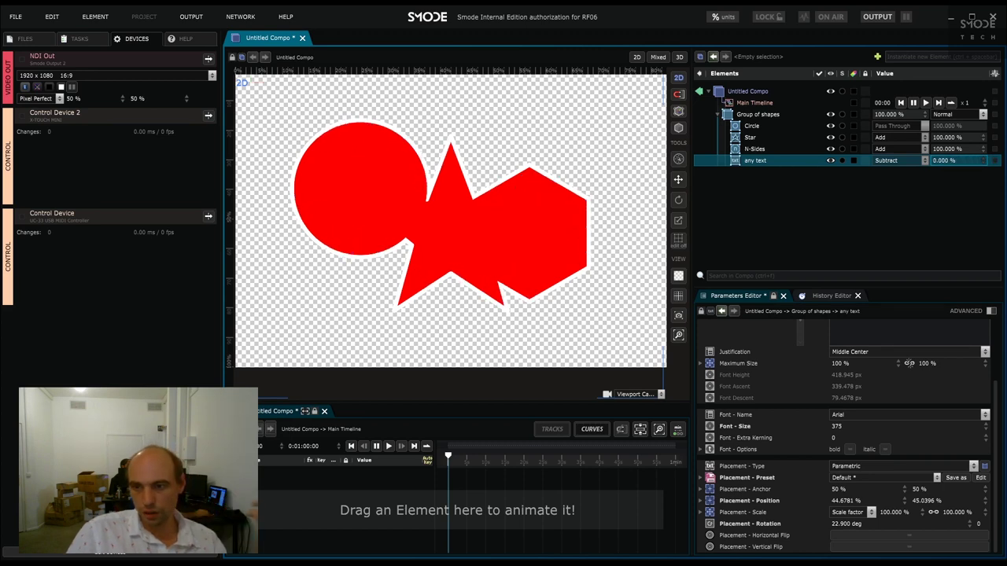
{"action": "left_click_drag", "start_coordinate": [952, 160], "coordinate": [951, 82]}
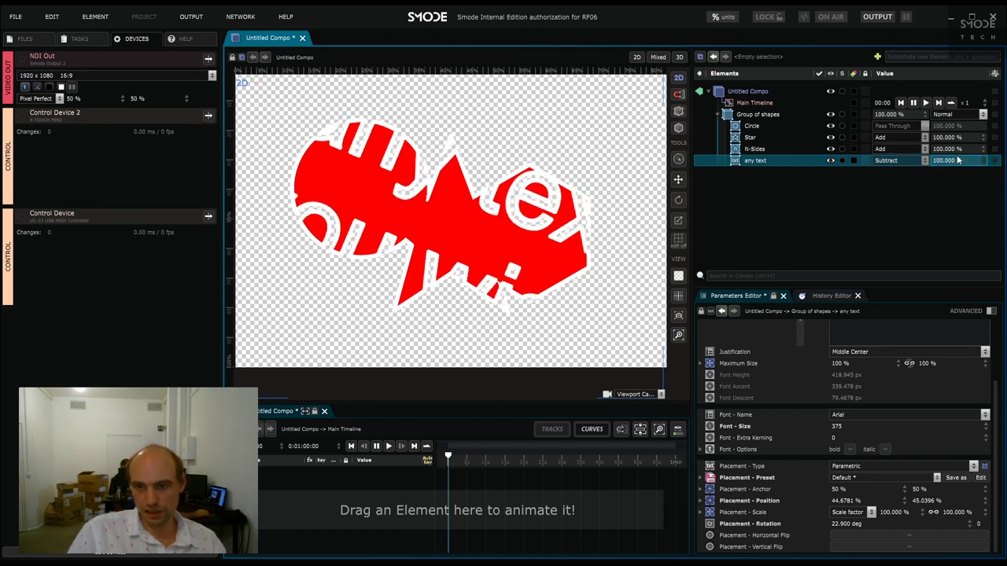
{"action": "left_click", "coordinate": [830, 159]}
{"action": "mouse_move", "coordinate": [944, 149]}
{"action": "left_mouse_down"}
{"action": "mouse_move", "coordinate": [912, 148]}
{"action": "mouse_move", "coordinate": [940, 148]}
{"action": "mouse_move", "coordinate": [953, 136]}
{"action": "mouse_move", "coordinate": [920, 136]}
{"action": "mouse_move", "coordinate": [955, 136]}
{"action": "left_mouse_up"}
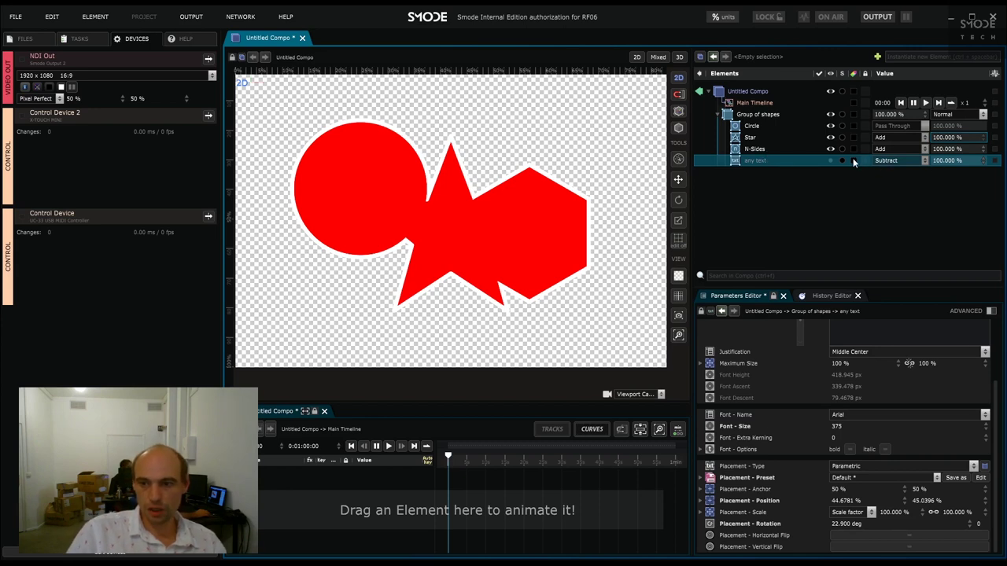
{"action": "left_click", "coordinate": [831, 160]}
{"action": "mouse_move", "coordinate": [952, 160]}
{"action": "left_mouse_down"}
{"action": "mouse_move", "coordinate": [920, 160]}
{"action": "mouse_move", "coordinate": [955, 157]}
{"action": "left_mouse_up"}
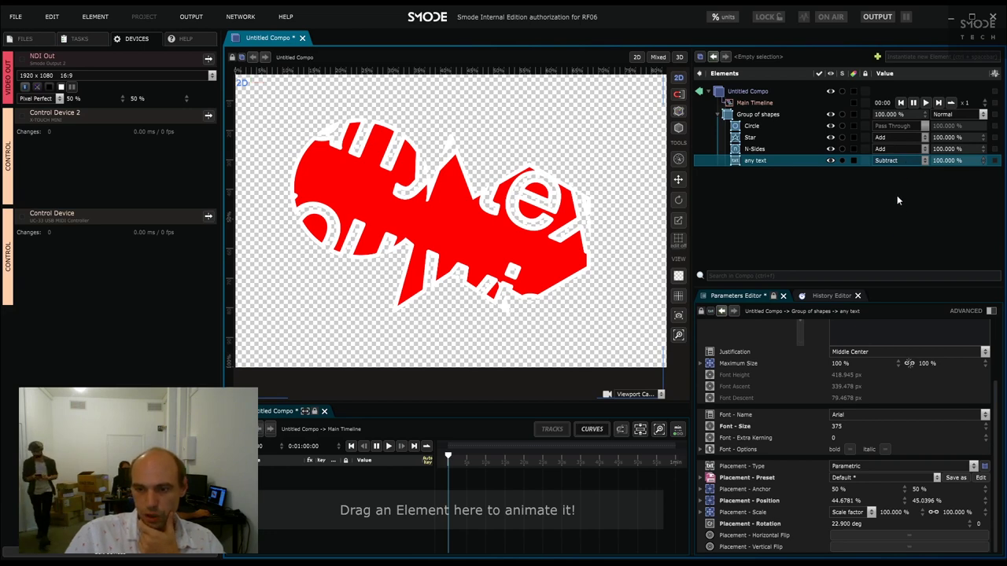
Step: Set the text shape's merger to Replace and compare the group with the text hidden and shown
{"action": "left_click", "coordinate": [898, 165]}
{"action": "left_click", "coordinate": [899, 180]}
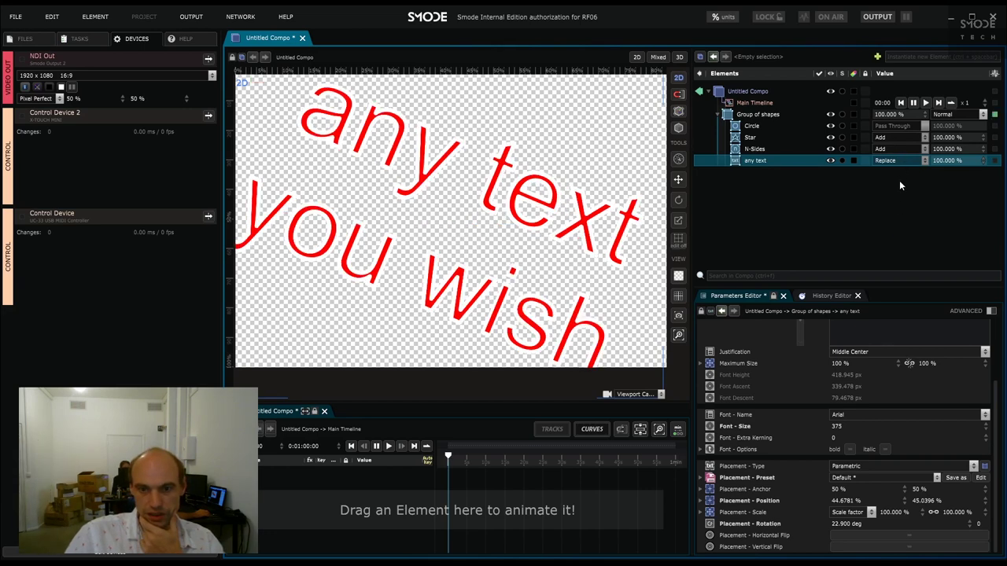
{"action": "left_click", "coordinate": [832, 163]}
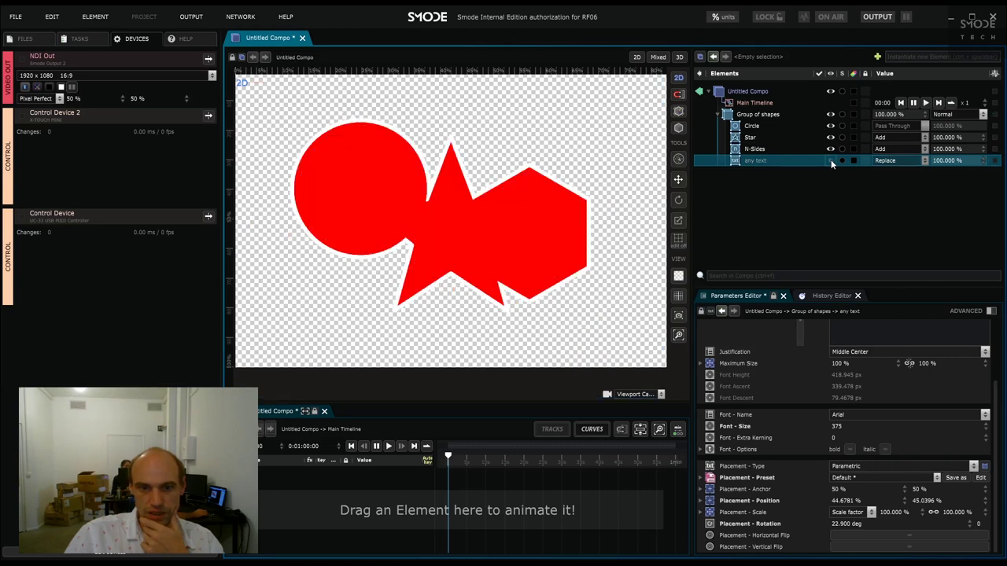
{"action": "left_click", "coordinate": [831, 162]}
{"action": "left_click", "coordinate": [777, 161]}
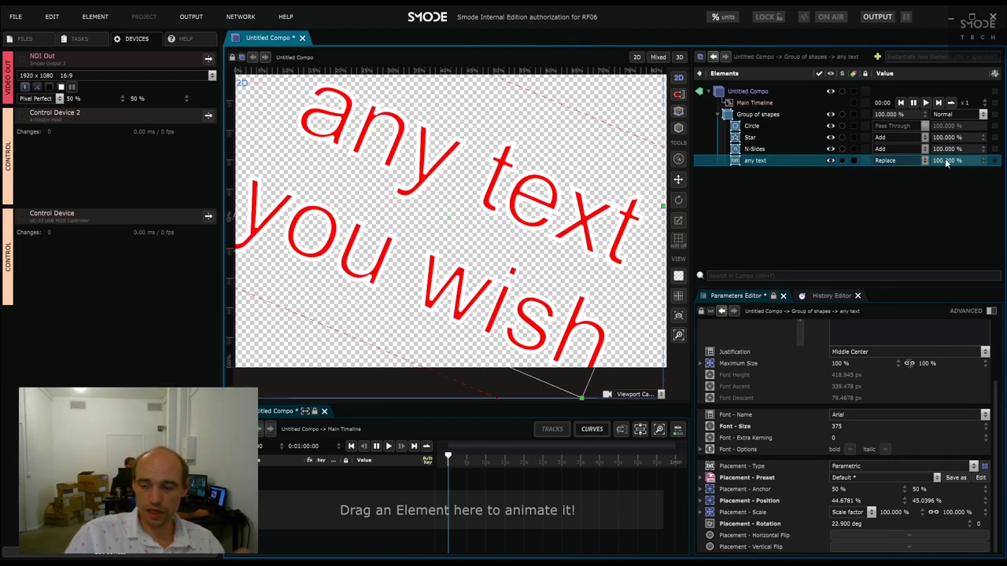
{"action": "left_click_drag", "start_coordinate": [949, 163], "coordinate": [993, 160]}
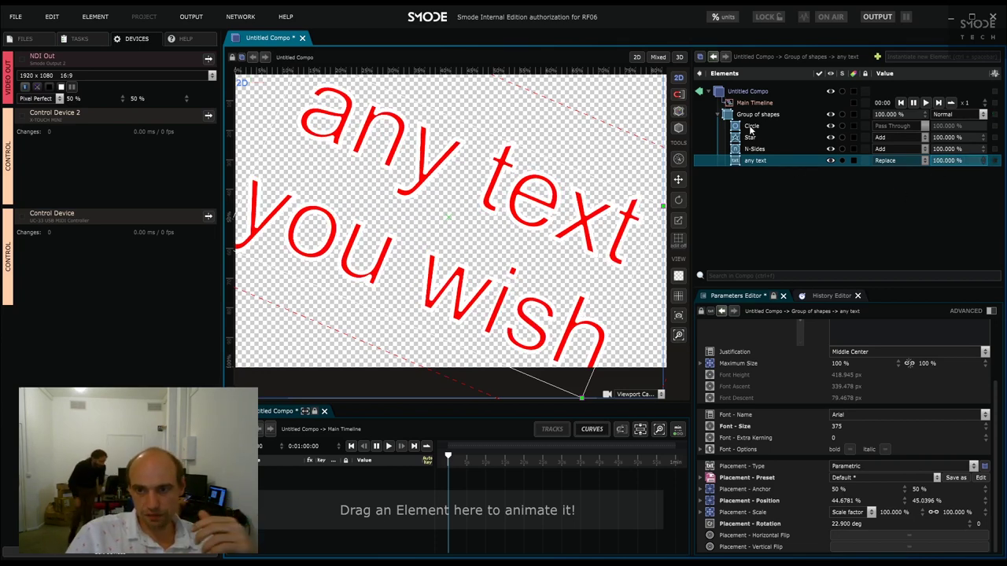
Step: Close the current composition and create a new empty one
{"action": "left_click", "coordinate": [757, 115]}
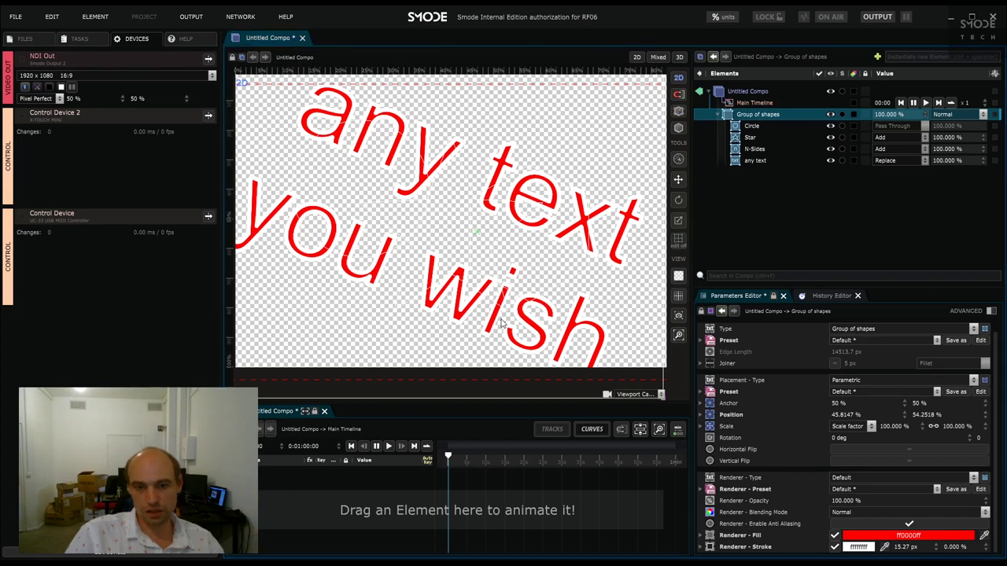
{"action": "key", "text": "ctrl+w"}
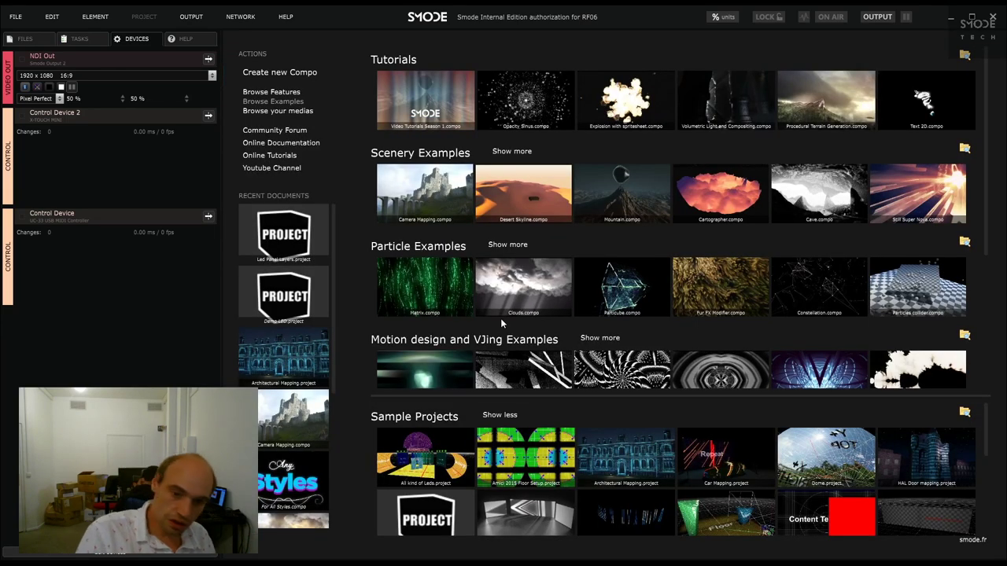
{"action": "key", "text": "ctrl+n"}
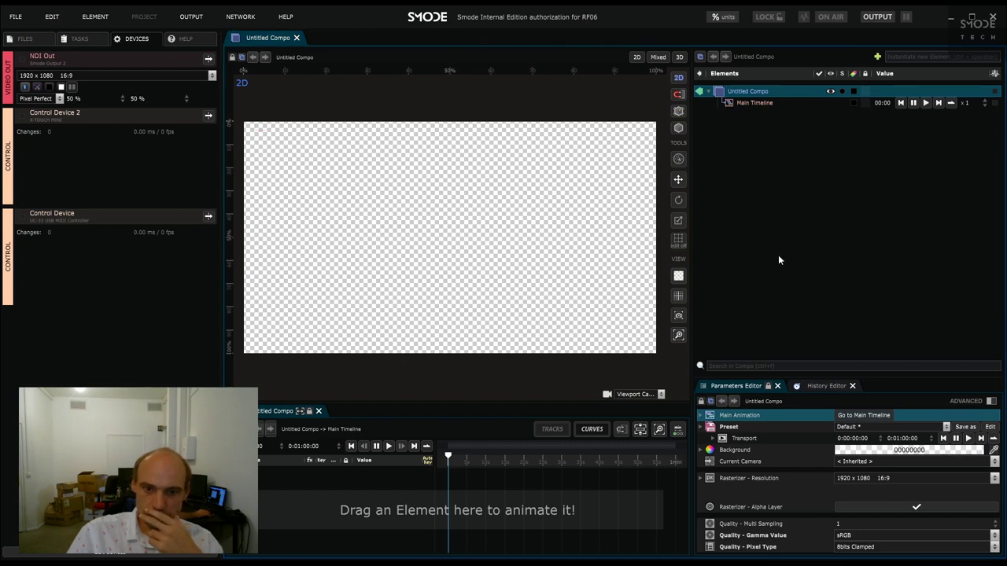
Step: Add a text shape reading "SMODE" to the composition and set its font to Gotham
{"action": "key", "text": "ctrl+t"}
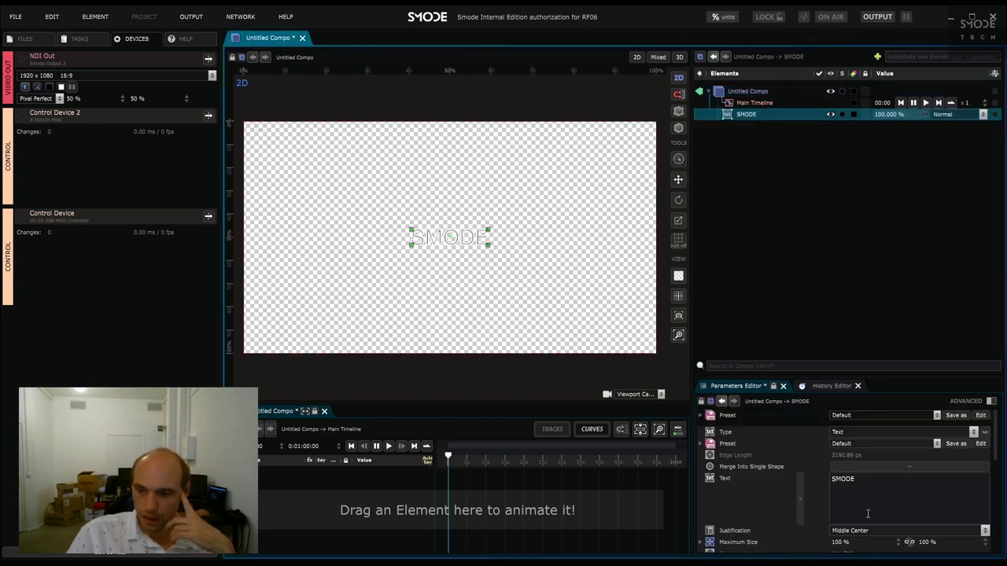
{"action": "scroll", "coordinate": [869, 533], "scroll_direction": "down", "scroll_amount": 3}
{"action": "left_click", "coordinate": [850, 484]}
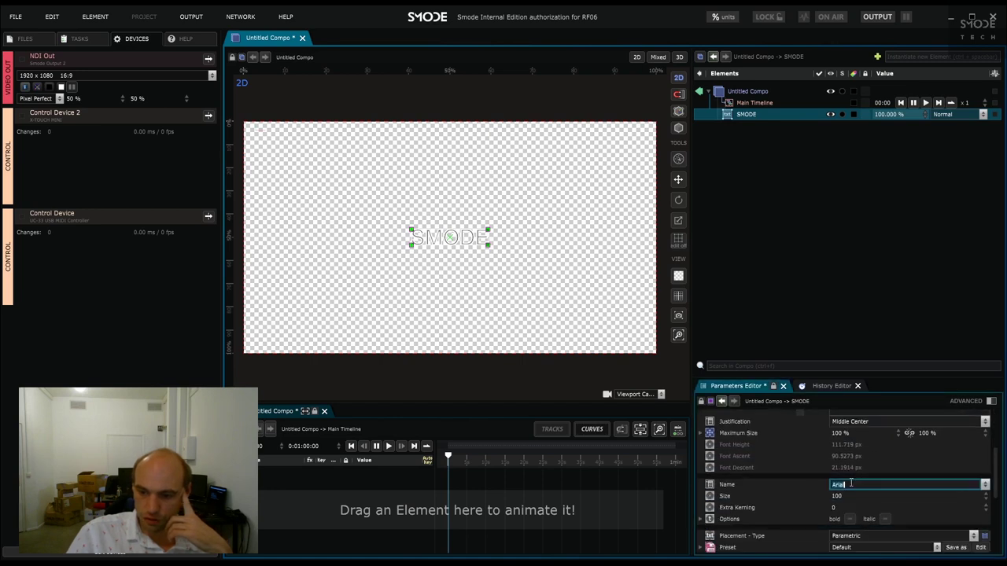
{"action": "left_click", "coordinate": [984, 487]}
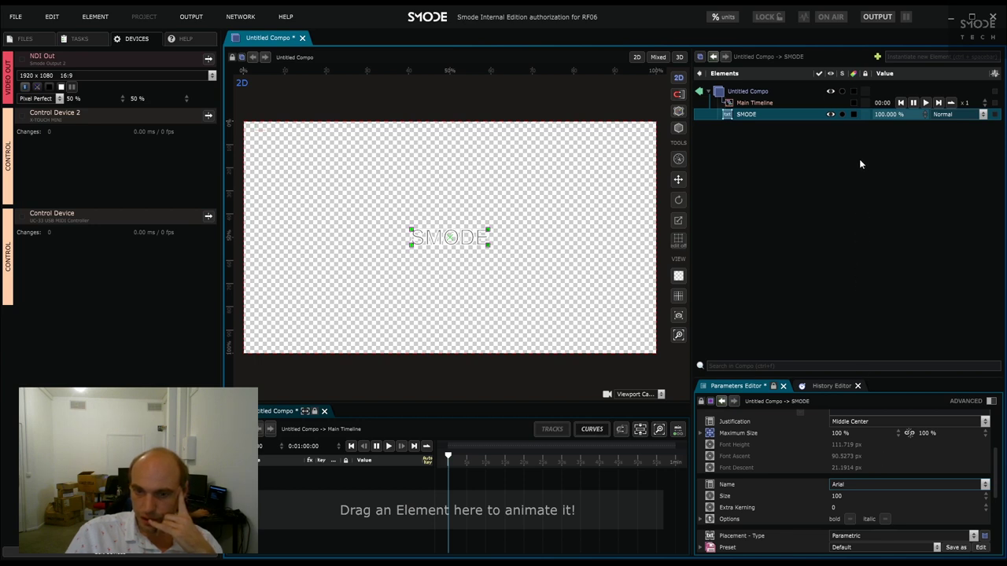
Step: Make the SMODE text bold and set its font size to 350
{"action": "left_click", "coordinate": [841, 496]}
{"action": "type", "text": "250"}
{"action": "key", "text": "Return"}
{"action": "left_click", "coordinate": [850, 518]}
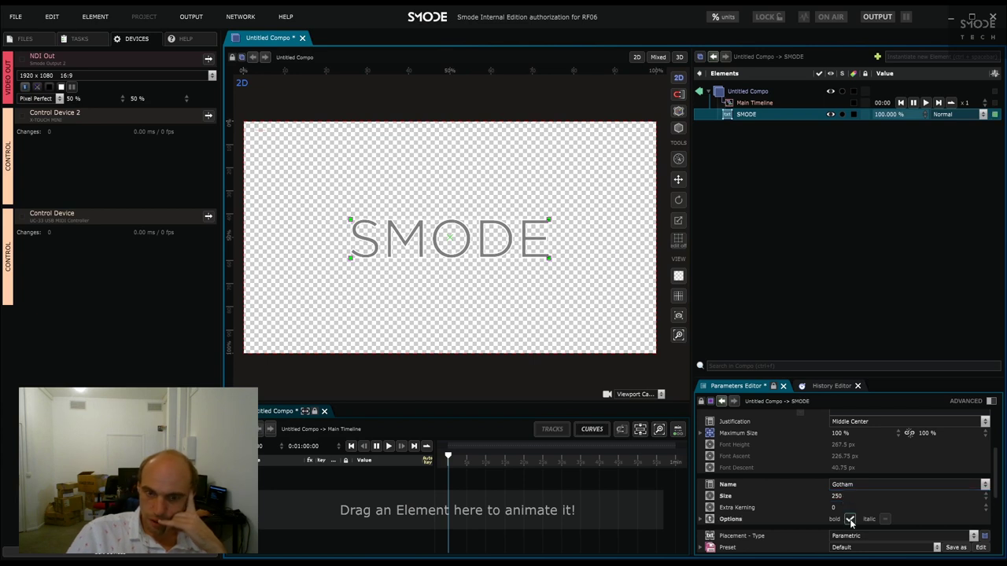
{"action": "left_click", "coordinate": [840, 495]}
{"action": "type", "text": "350"}
{"action": "key", "text": "Return"}
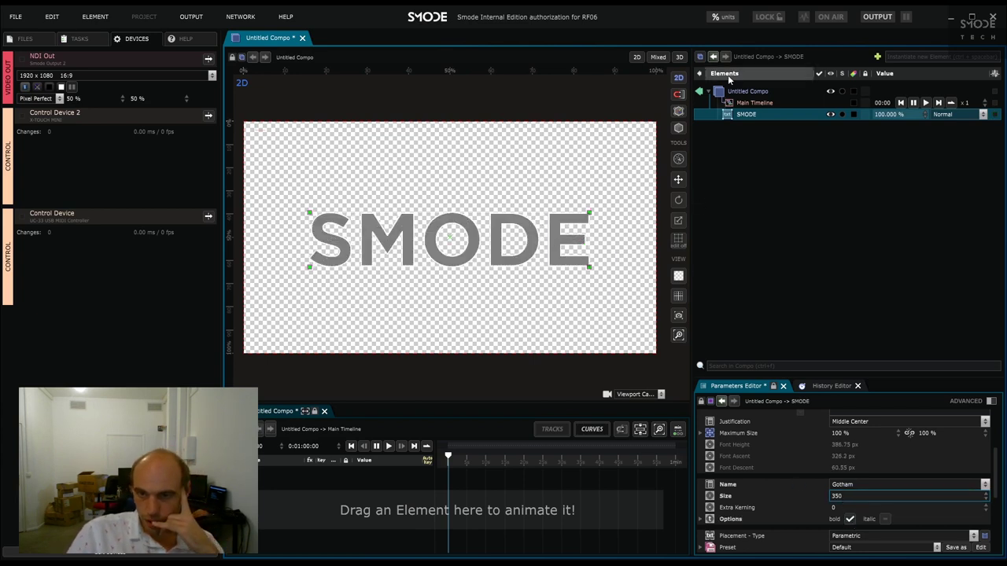
Step: Convert the SMODE text into an editable group of shapes
{"action": "left_click", "coordinate": [737, 115]}
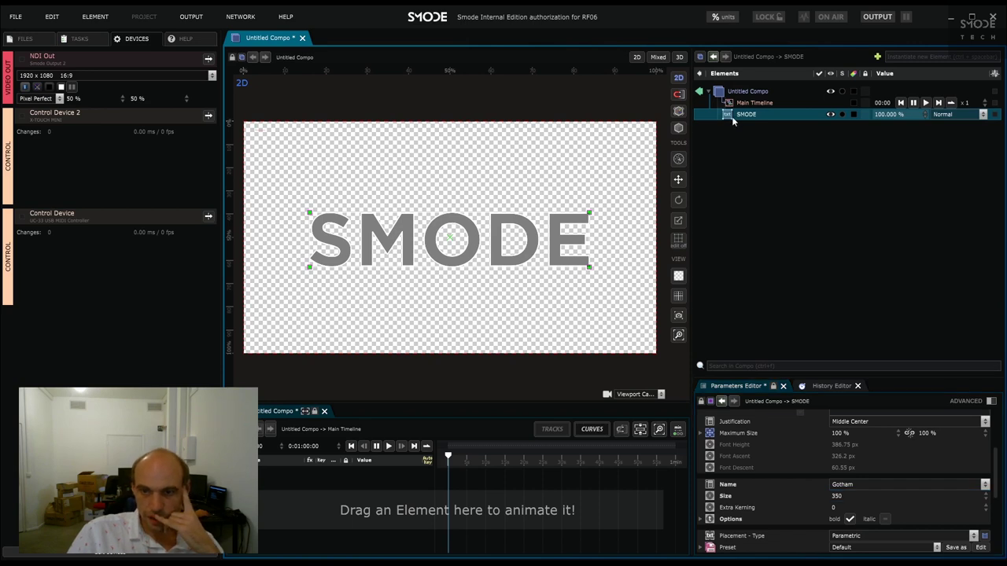
{"action": "key", "text": "Tab"}
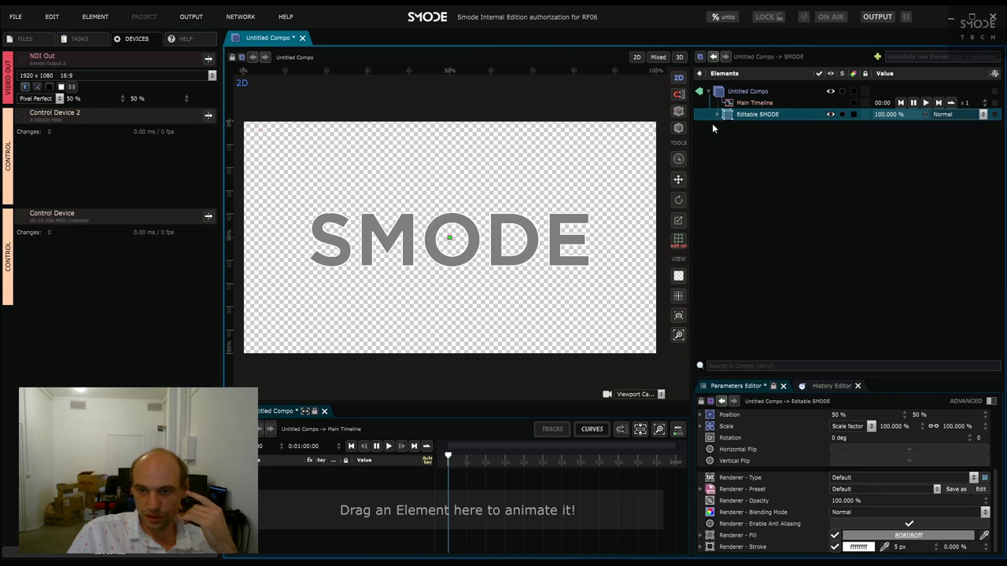
{"action": "key", "text": "ctrl+z"}
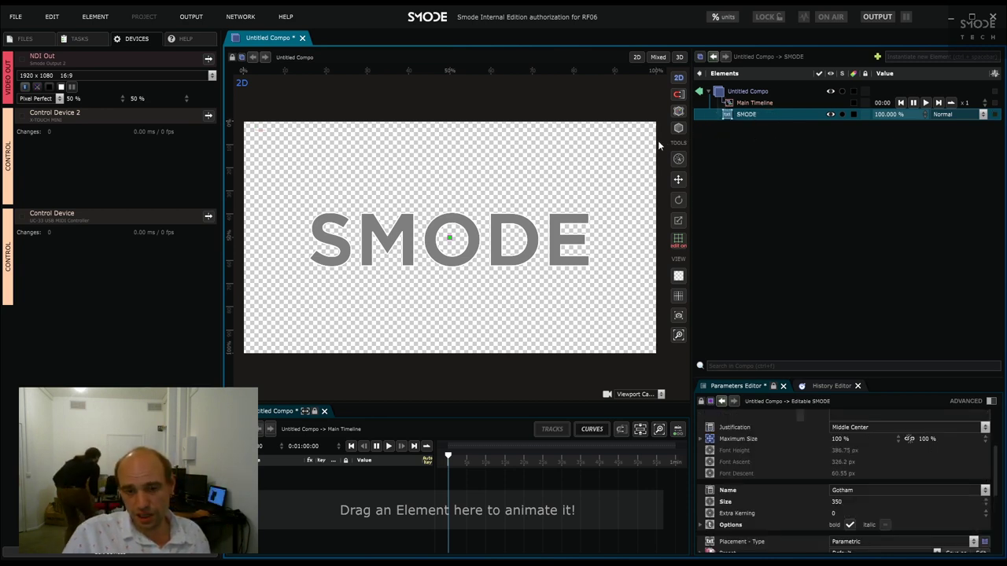
{"action": "key", "text": "ctrl+y"}
Step: Expand the editable SMODE group and inspect the shapes of the letters S, M and O, including the O's outer path
{"action": "left_click", "coordinate": [715, 115]}
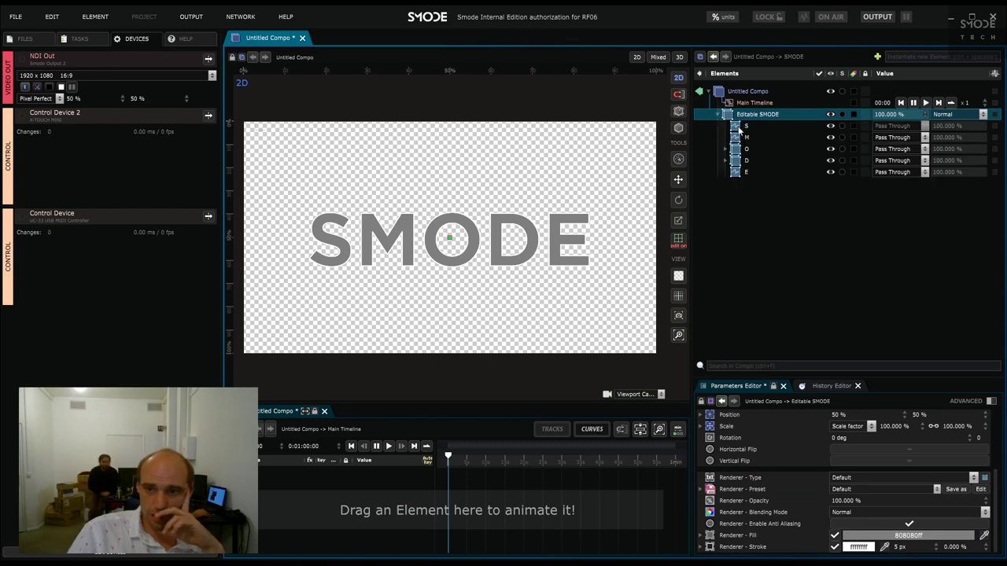
{"action": "left_click", "coordinate": [741, 127]}
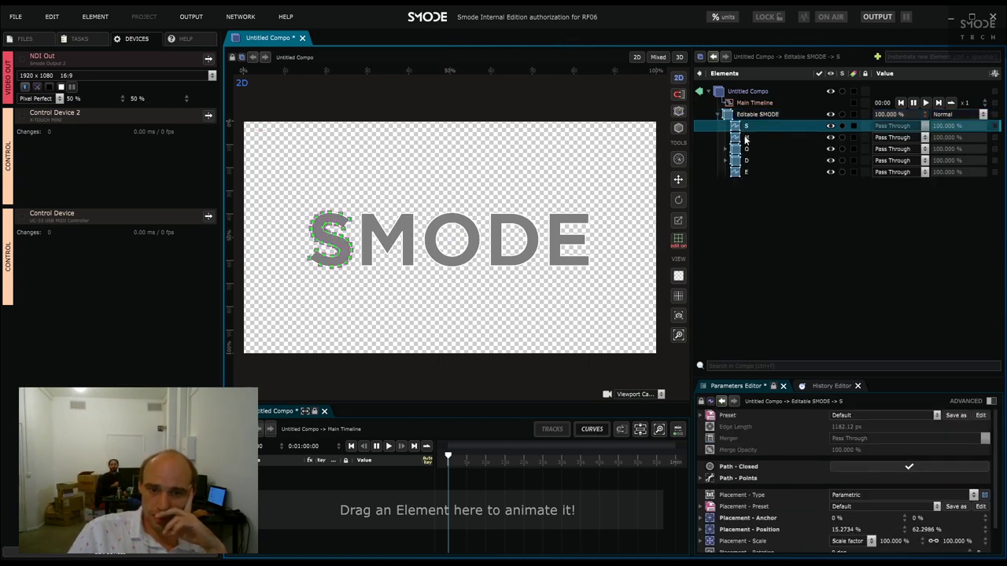
{"action": "left_click", "coordinate": [745, 138]}
{"action": "left_click", "coordinate": [746, 151]}
{"action": "left_click", "coordinate": [726, 149]}
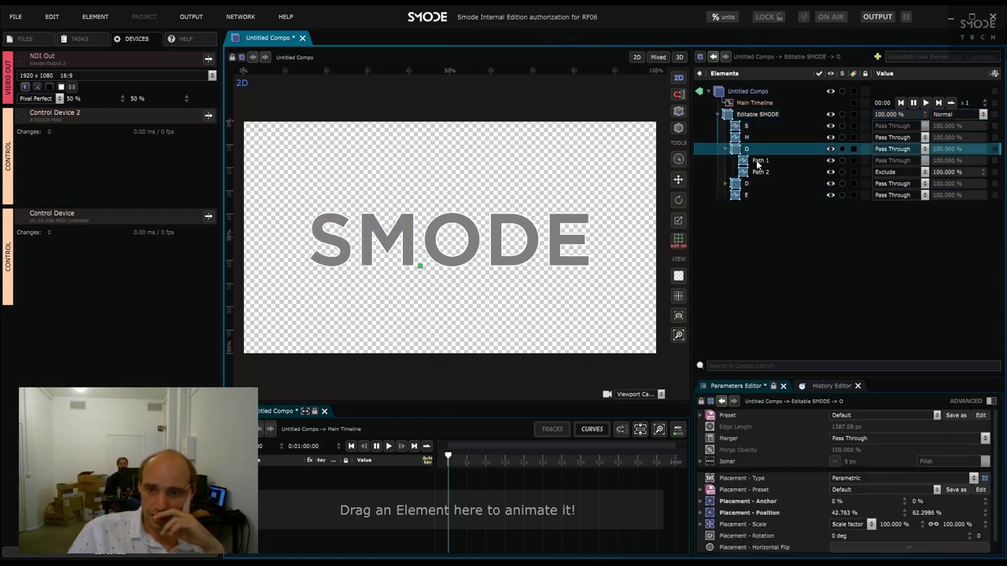
{"action": "left_click", "coordinate": [758, 161]}
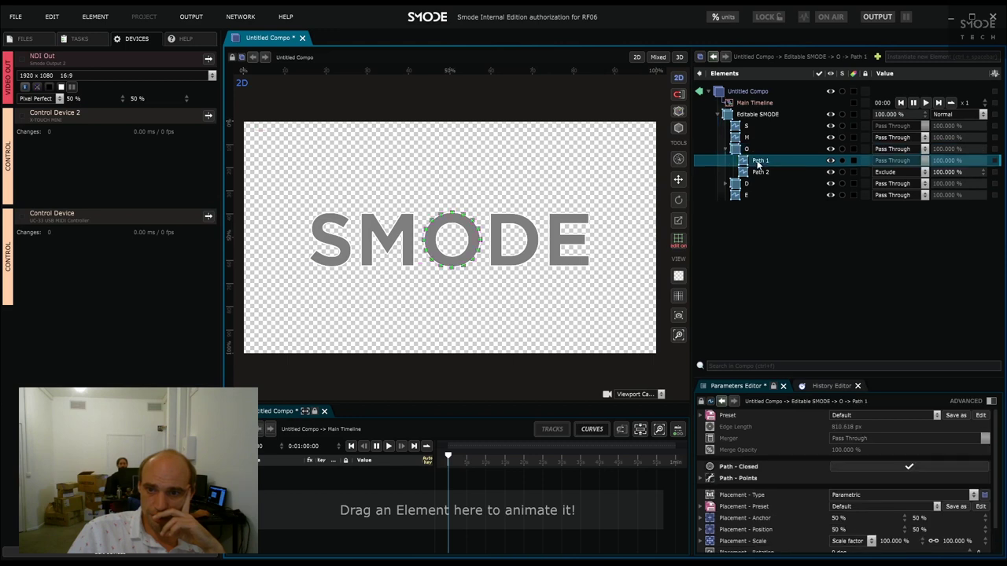
Step: Reshape the outer path of the letter D by pulling the points along its upper curve outward into a bump
{"action": "left_click", "coordinate": [731, 184]}
{"action": "left_click", "coordinate": [725, 185]}
{"action": "left_click", "coordinate": [760, 195]}
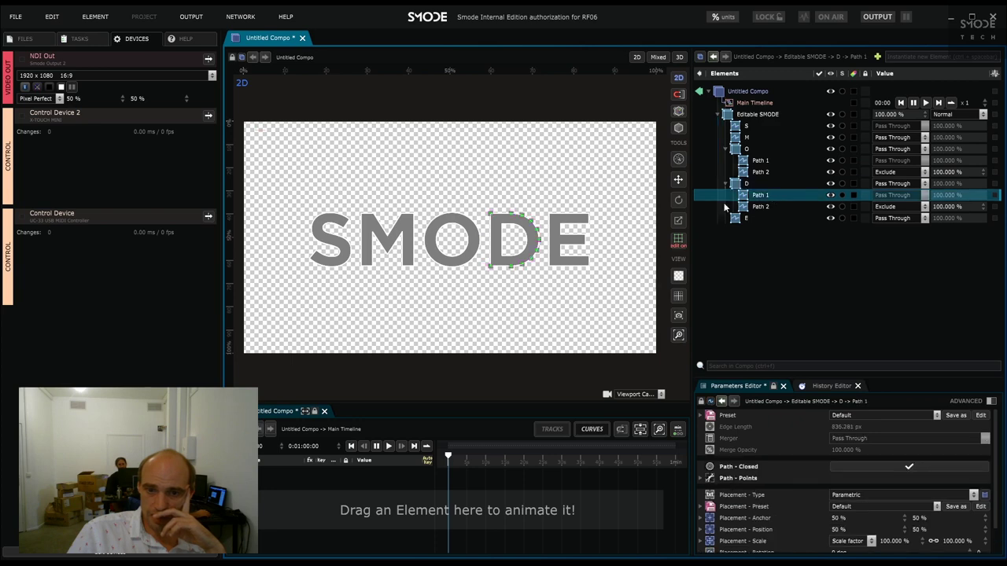
{"action": "scroll", "coordinate": [488, 219], "scroll_direction": "up", "scroll_amount": 5}
{"action": "left_click_drag", "start_coordinate": [530, 223], "coordinate": [293, 226]}
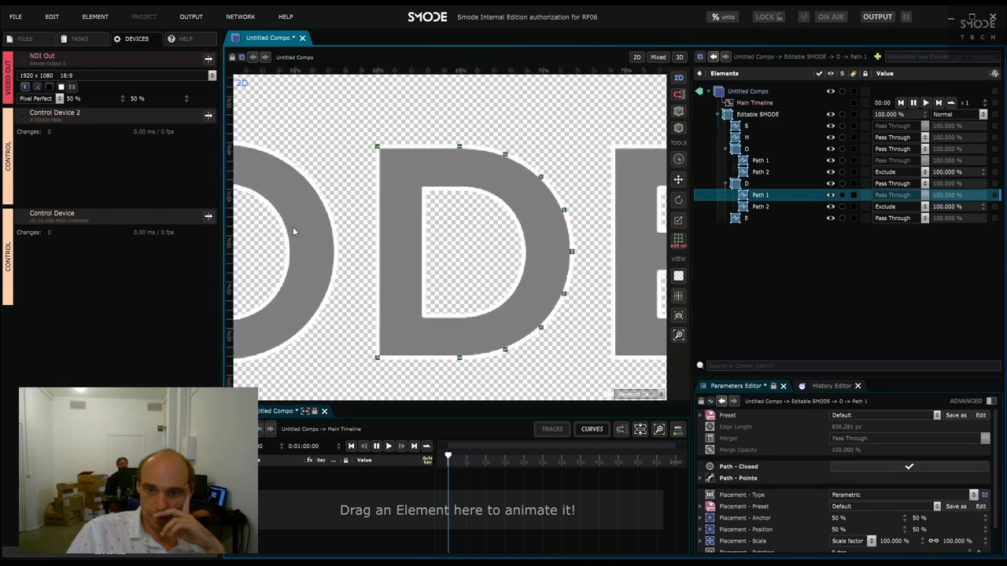
{"action": "left_click", "coordinate": [374, 149]}
{"action": "left_click_drag", "start_coordinate": [457, 148], "coordinate": [446, 100]}
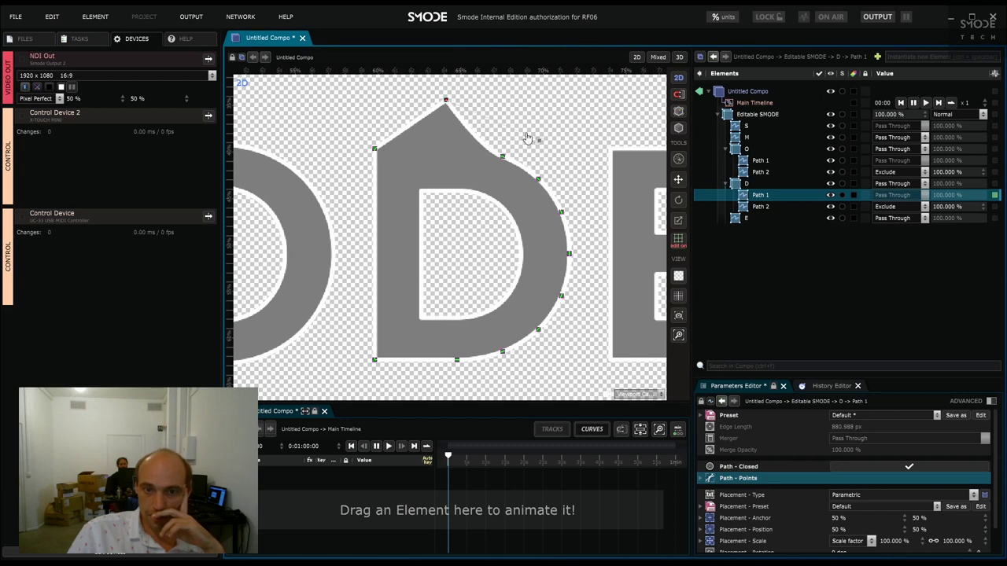
{"action": "left_click_drag", "start_coordinate": [502, 156], "coordinate": [512, 94]}
{"action": "left_click_drag", "start_coordinate": [535, 183], "coordinate": [569, 189]}
{"action": "left_click_drag", "start_coordinate": [383, 331], "coordinate": [586, 311]}
{"action": "scroll", "coordinate": [471, 324], "scroll_direction": "down", "scroll_amount": 3}
{"action": "scroll", "coordinate": [464, 334], "scroll_direction": "down", "scroll_amount": 5}
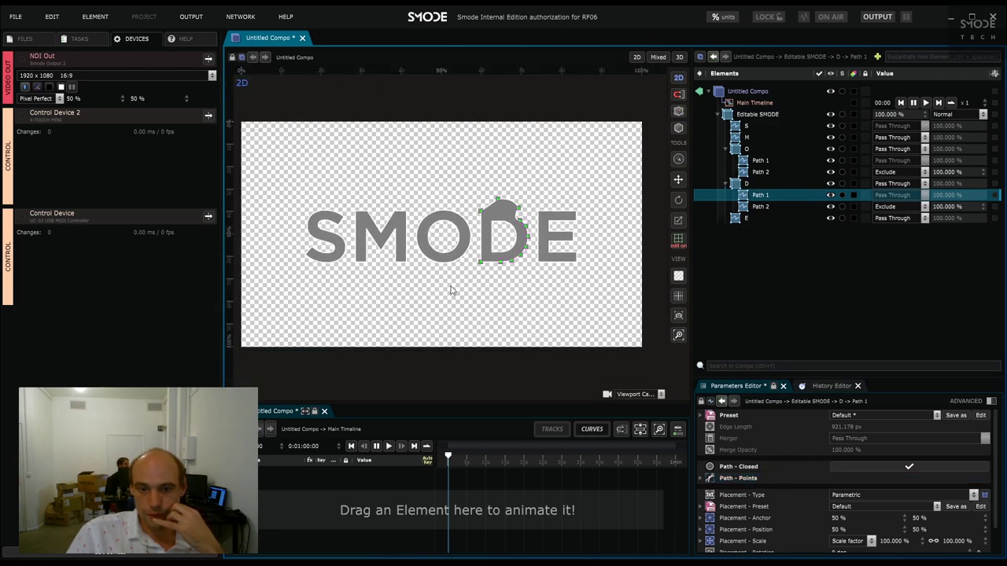
Step: Hide the inner path of the letter O so it is filled, and select its outer path
{"action": "left_click", "coordinate": [745, 149]}
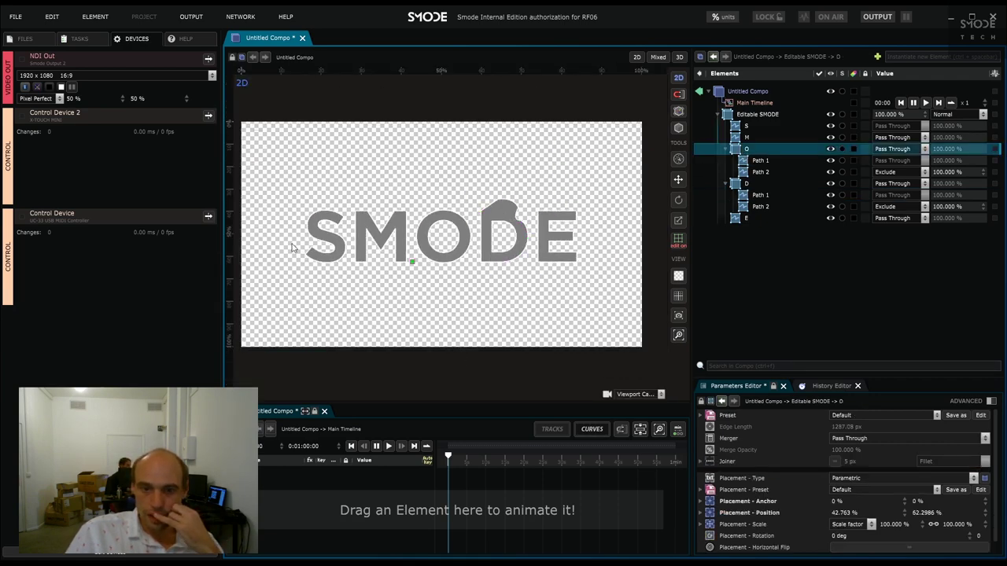
{"action": "key", "text": "f"}
{"action": "scroll", "coordinate": [370, 281], "scroll_direction": "up", "scroll_amount": 3}
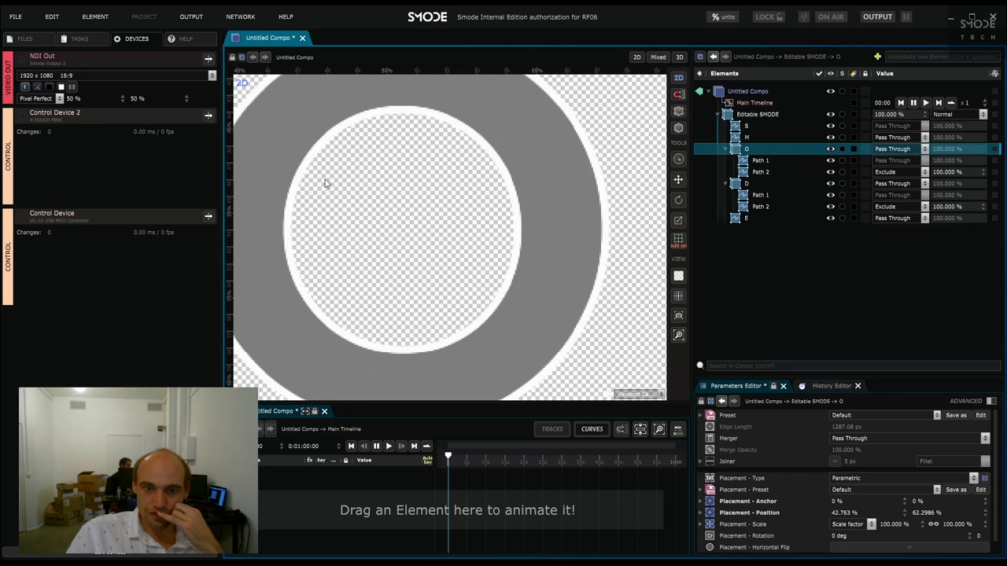
{"action": "scroll", "coordinate": [549, 247], "scroll_direction": "down", "scroll_amount": 3}
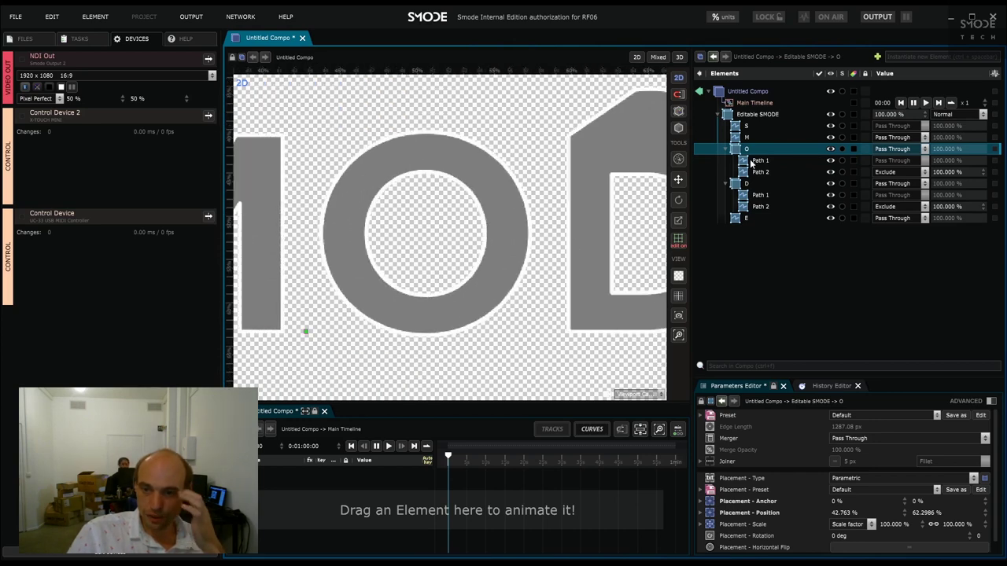
{"action": "left_click", "coordinate": [830, 172]}
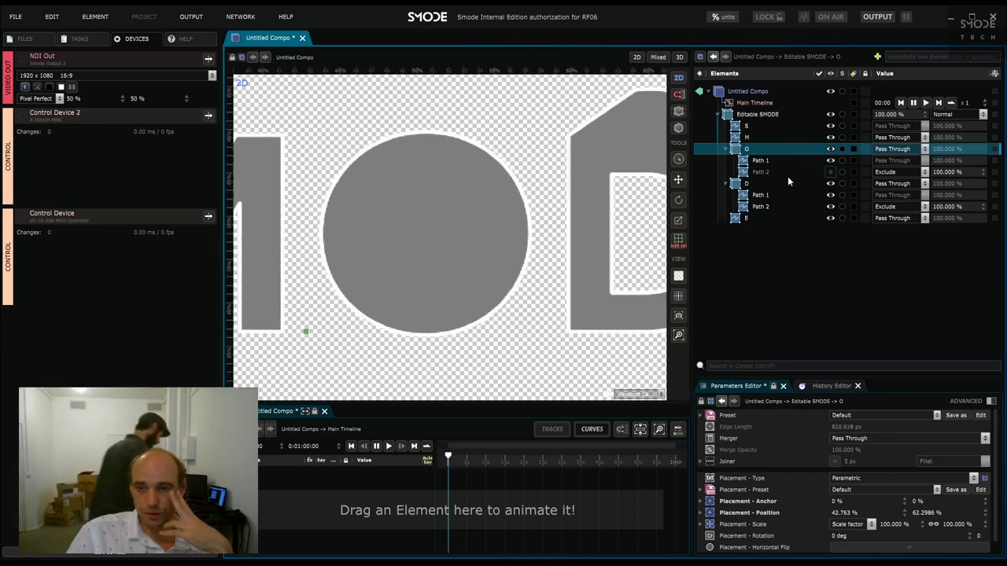
{"action": "left_click", "coordinate": [860, 171]}
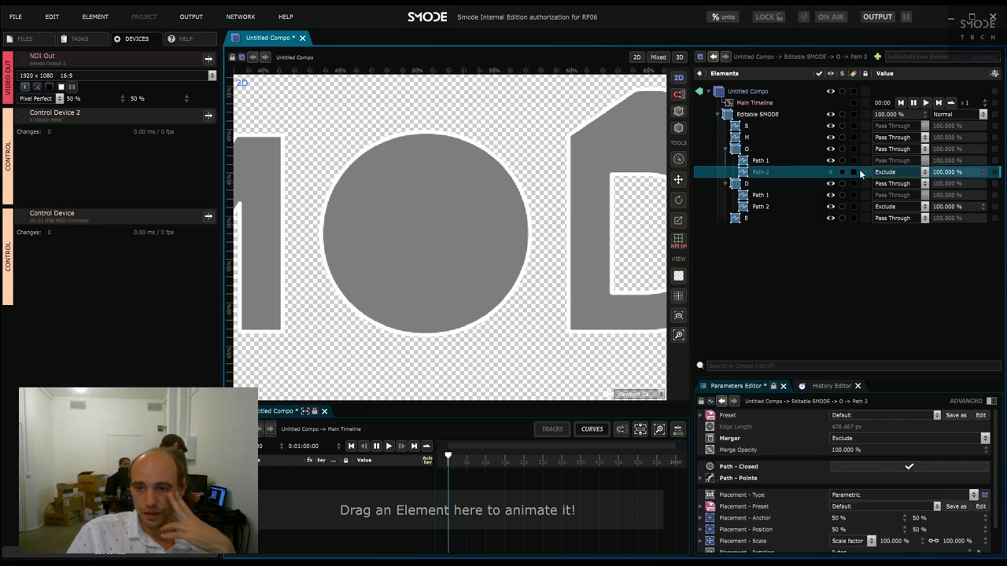
{"action": "left_click", "coordinate": [780, 163]}
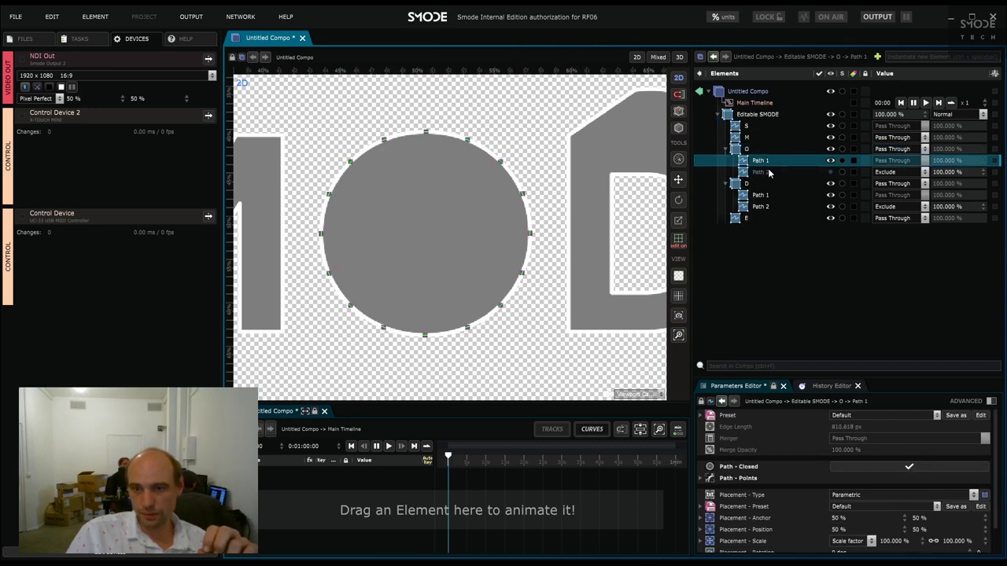
Step: Show the O's hidden inner path again and shrink it to about 34 % as an eye hole in the O's upper left
{"action": "left_click", "coordinate": [759, 173]}
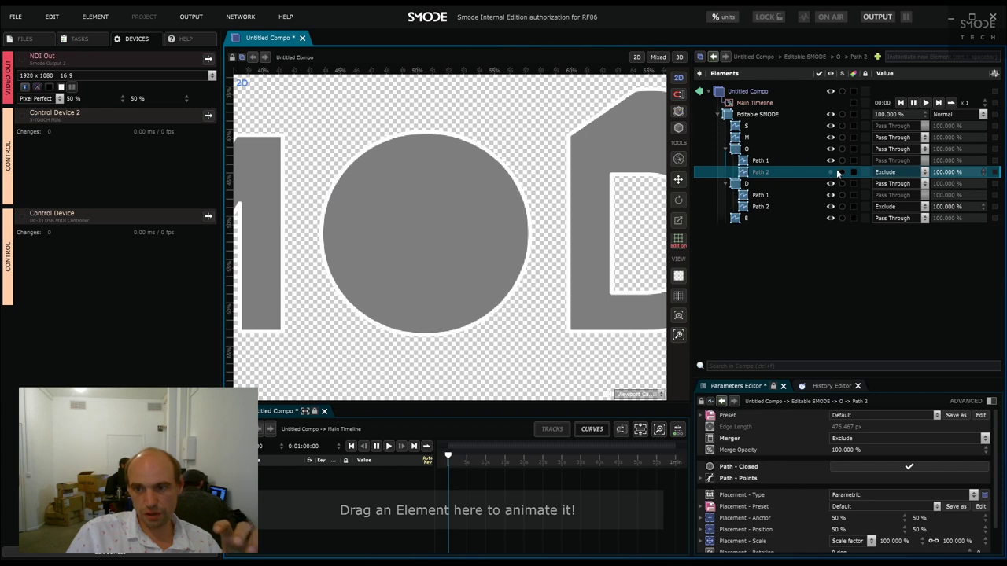
{"action": "left_click", "coordinate": [831, 172]}
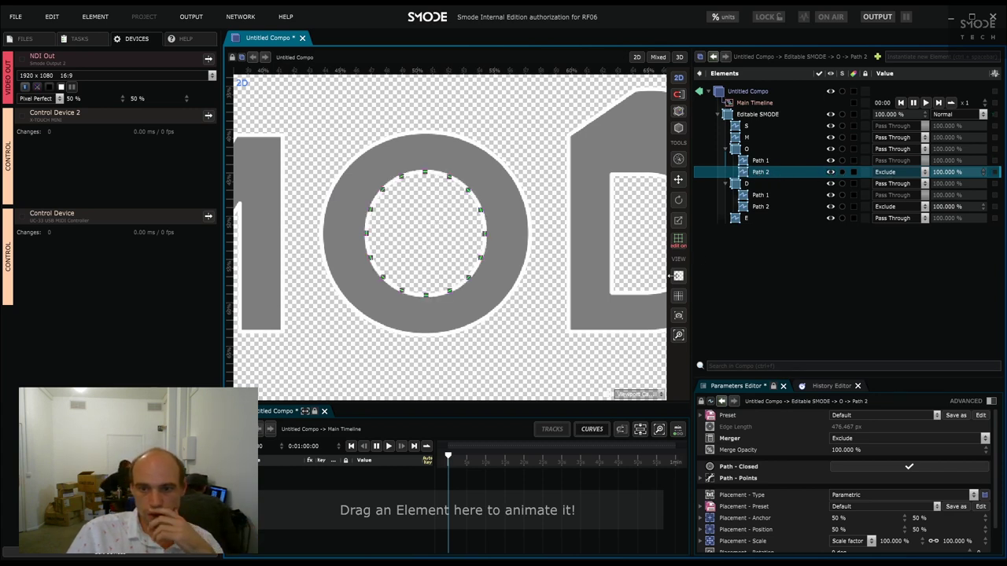
{"action": "left_click", "coordinate": [679, 239]}
{"action": "left_click_drag", "start_coordinate": [459, 243], "coordinate": [394, 209]}
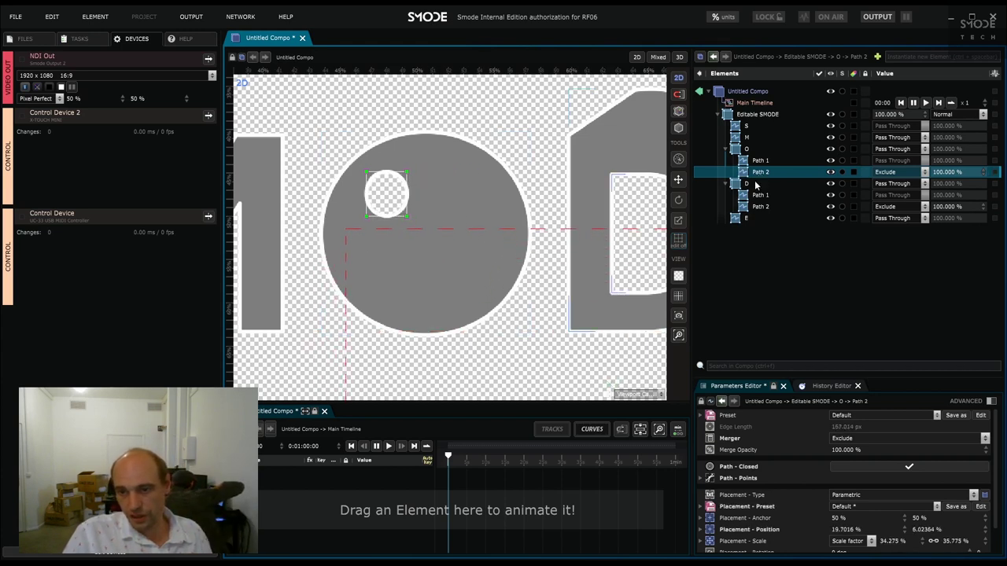
Step: Duplicate the eye hole and place the copy at the same height in the O's upper right as a second eye
{"action": "key", "text": "ctrl+d"}
{"action": "left_click_drag", "start_coordinate": [395, 183], "coordinate": [456, 195]}
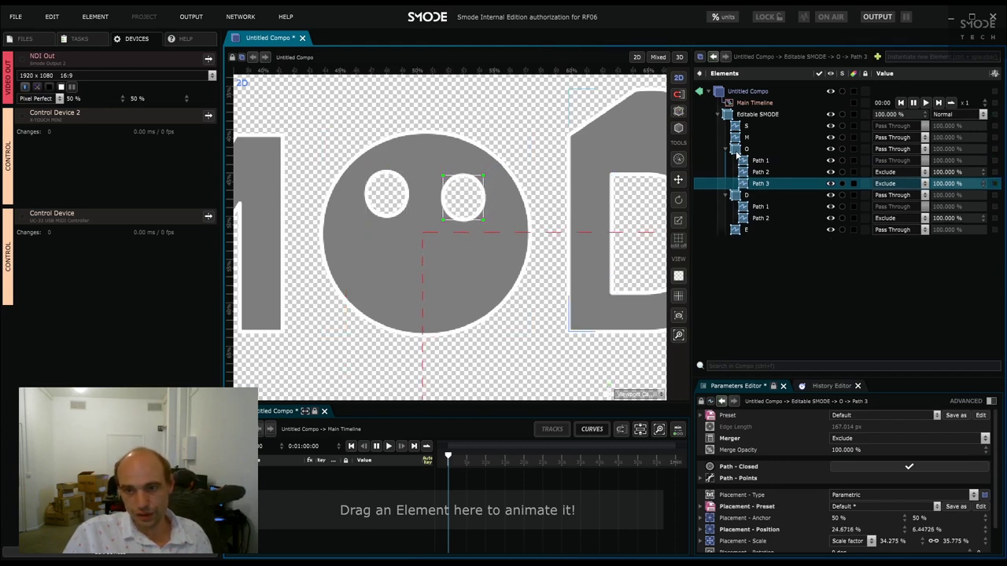
Step: Draw a closed four-point Bezier smile inside the O group, below the two eye holes
{"action": "left_click", "coordinate": [747, 149]}
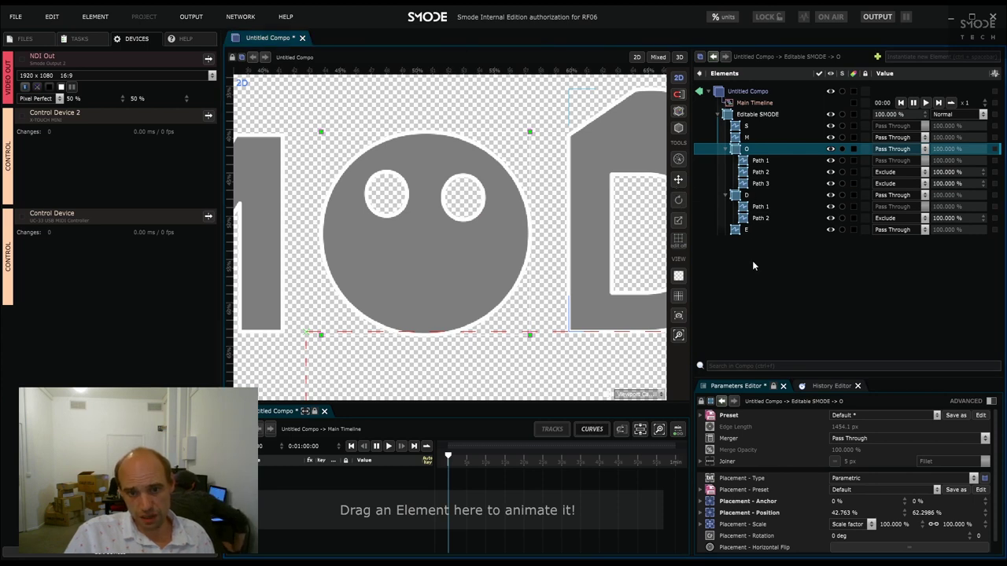
{"action": "key", "text": "b"}
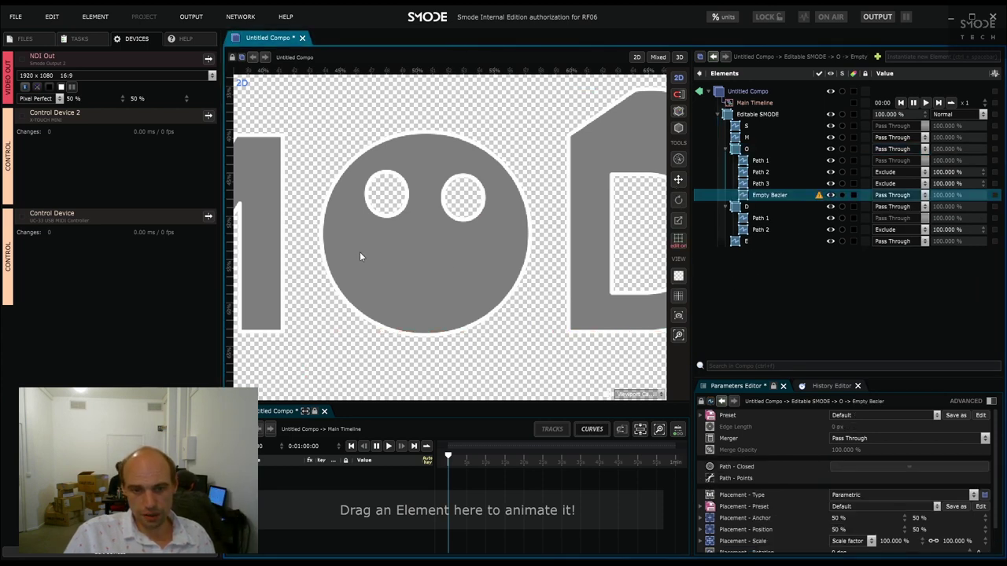
{"action": "mouse_move", "coordinate": [373, 244]}
{"action": "left_mouse_down"}
{"action": "mouse_move", "coordinate": [402, 272]}
{"action": "mouse_move", "coordinate": [480, 260]}
{"action": "mouse_move", "coordinate": [488, 236]}
{"action": "left_mouse_up"}
{"action": "left_click_drag", "start_coordinate": [471, 280], "coordinate": [367, 275]}
{"action": "left_click_drag", "start_coordinate": [369, 240], "coordinate": [372, 241]}
{"action": "left_click", "coordinate": [371, 241]}
{"action": "left_click", "coordinate": [450, 271]}
{"action": "left_click_drag", "start_coordinate": [450, 270], "coordinate": [478, 296]}
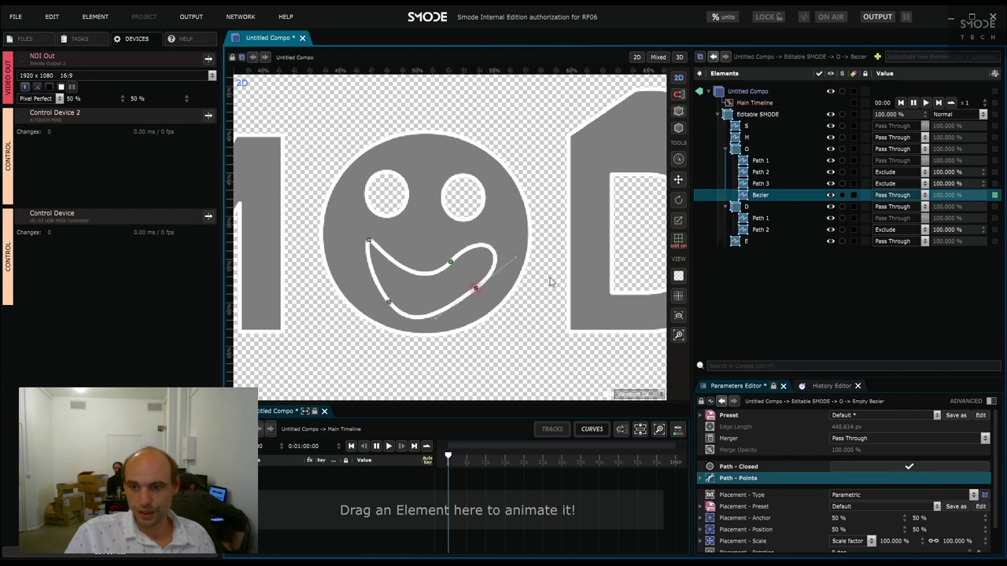
Step: Set the smile's merger to Exclude and refine the curve of its upper edge
{"action": "left_click", "coordinate": [905, 252]}
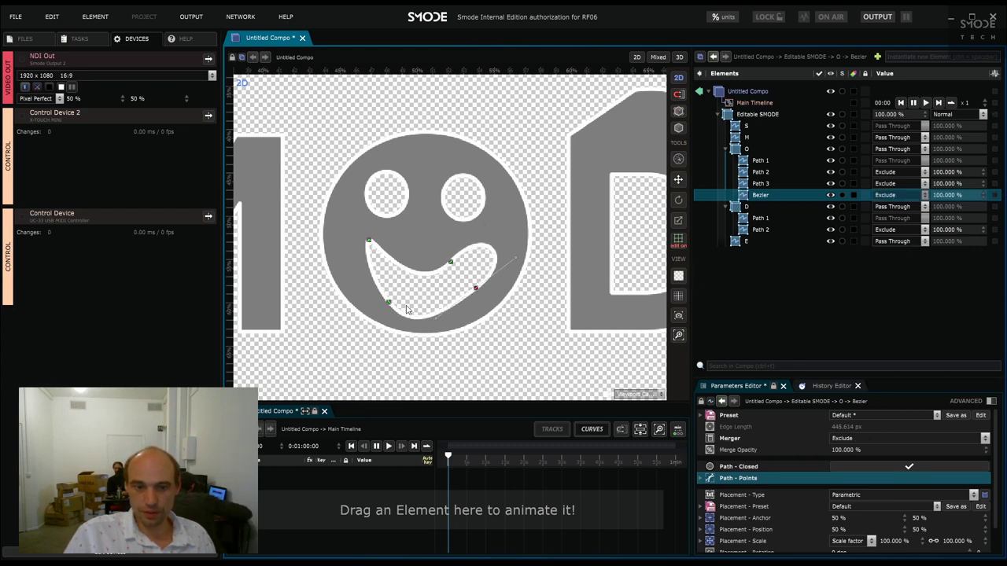
{"action": "left_click_drag", "start_coordinate": [451, 262], "coordinate": [450, 275]}
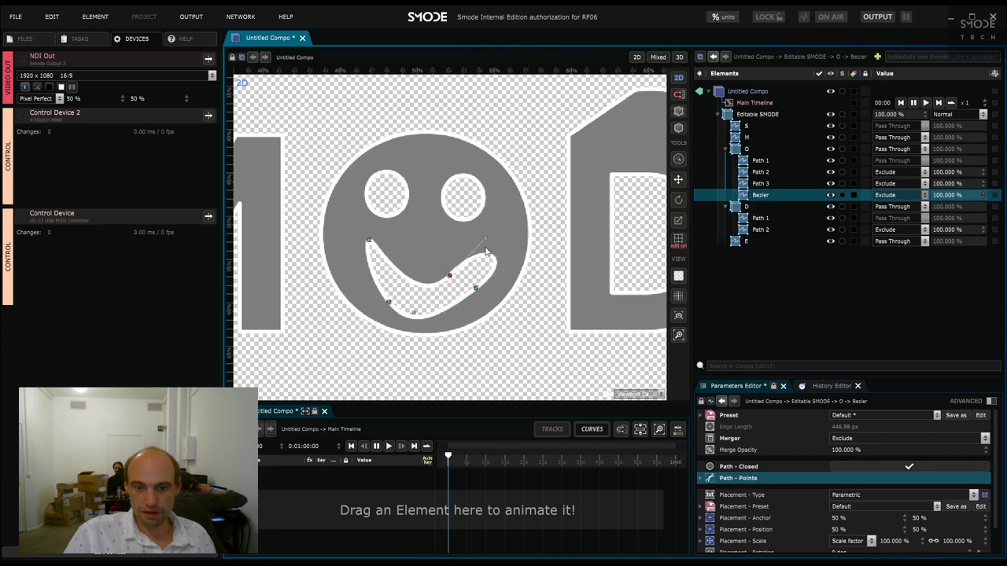
{"action": "left_click_drag", "start_coordinate": [486, 242], "coordinate": [483, 233]}
{"action": "scroll", "coordinate": [483, 232], "scroll_direction": "down", "scroll_amount": 5}
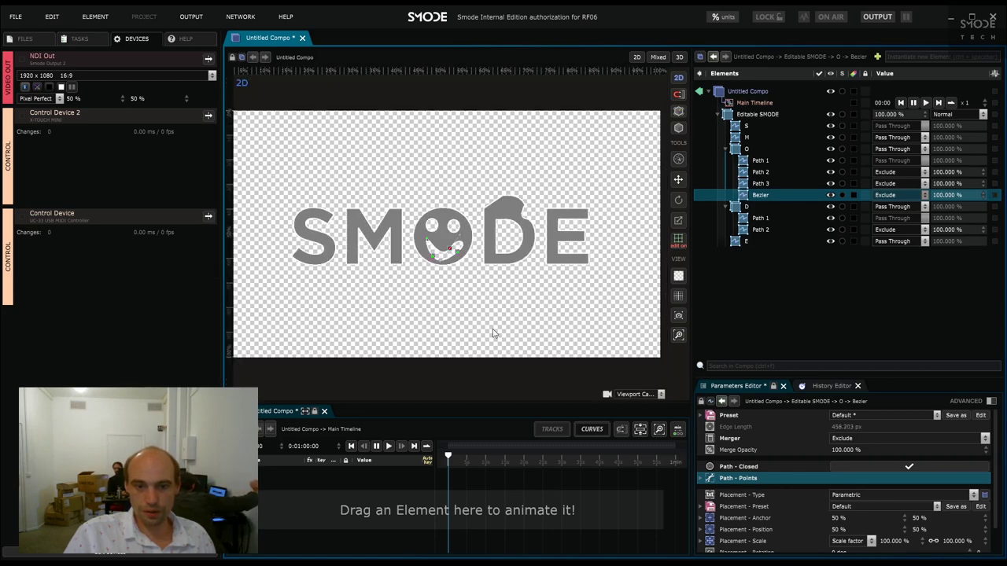
{"action": "scroll", "coordinate": [451, 259], "scroll_direction": "up", "scroll_amount": 4}
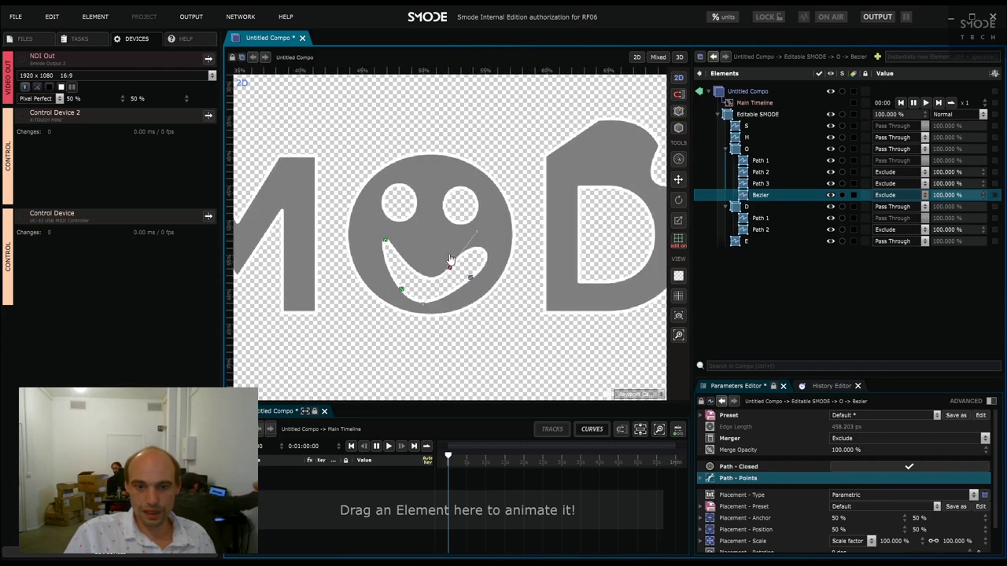
Step: Add a percentage parameter in a Parameter Bank of the composition and open it for timeline editing
{"action": "left_click", "coordinate": [772, 185]}
{"action": "left_click", "coordinate": [766, 195]}
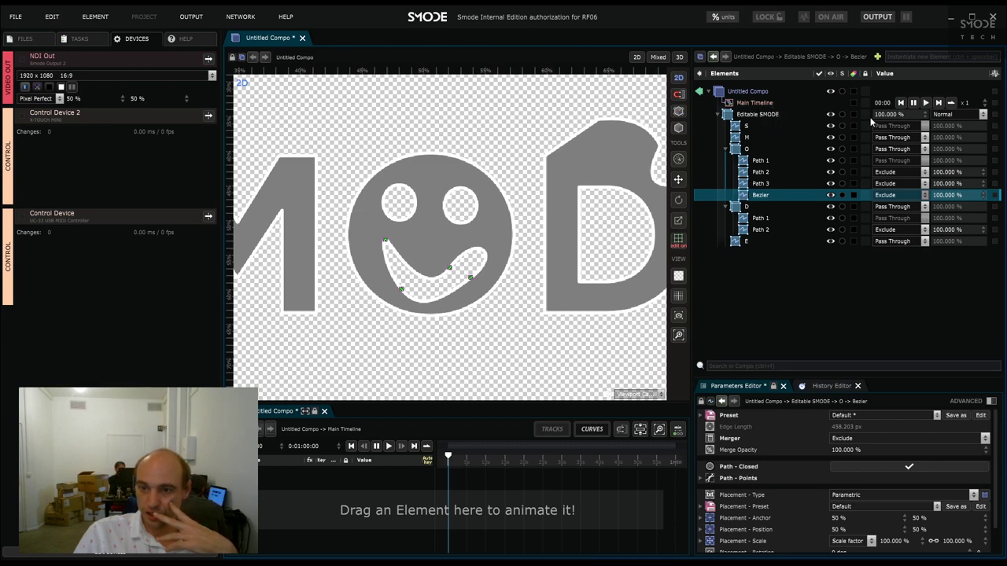
{"action": "key", "text": "ctrl+z"}
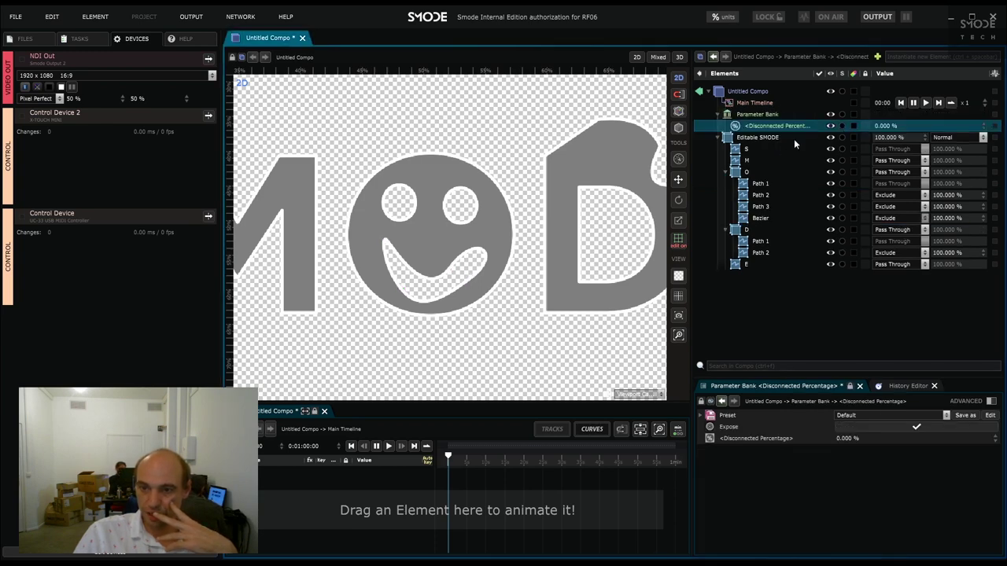
{"action": "left_click", "coordinate": [757, 219]}
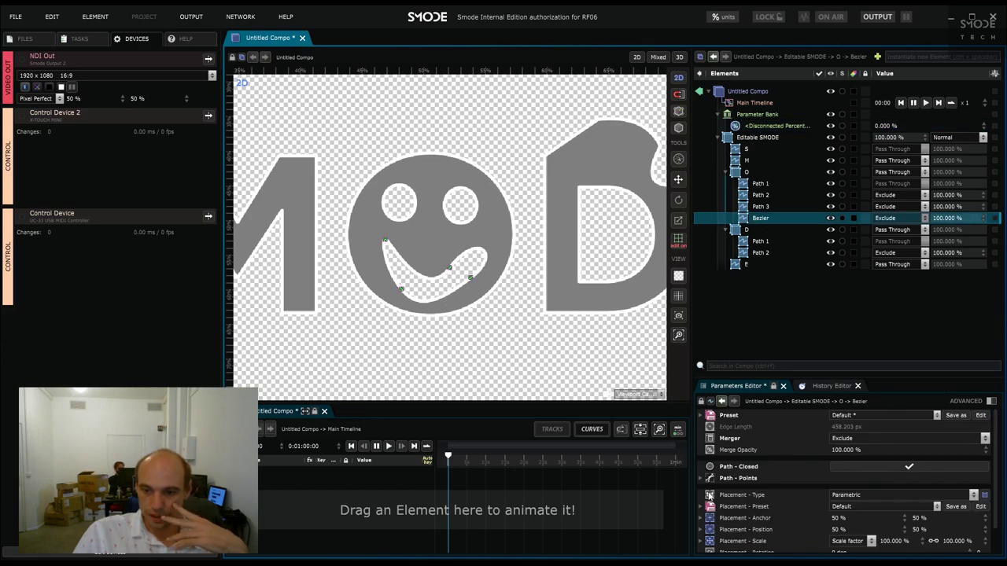
{"action": "left_click", "coordinate": [754, 128]}
{"action": "left_click", "coordinate": [399, 410]}
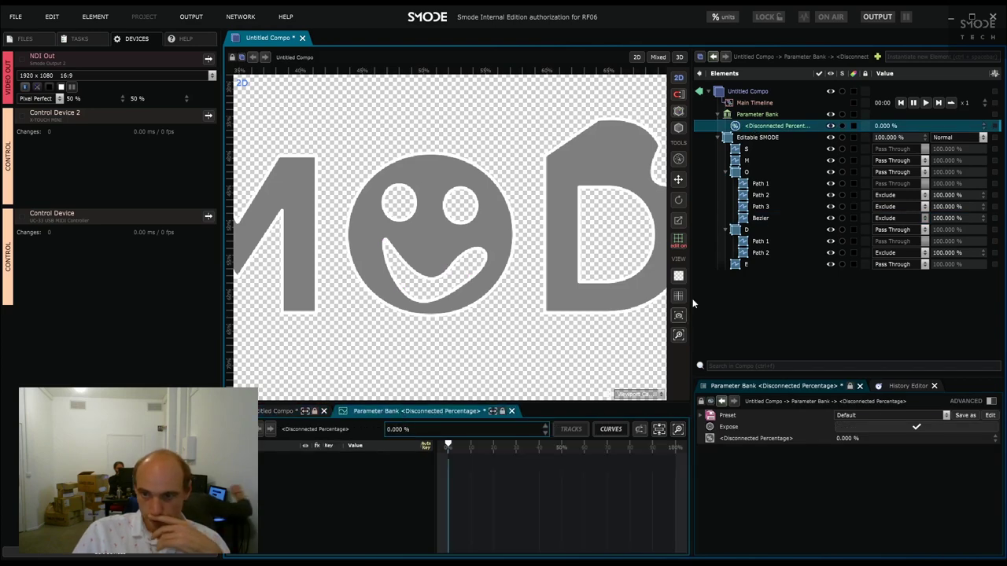
Step: Connect the Bezier smile's path points to the percentage parameter and enable auto key with the parameter at 100 %
{"action": "left_click", "coordinate": [757, 220]}
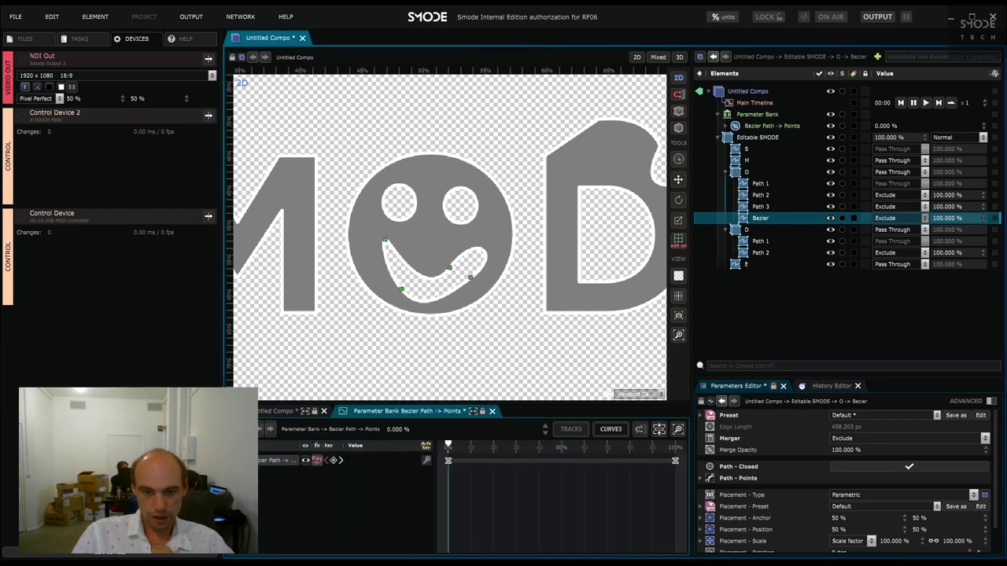
{"action": "left_click", "coordinate": [425, 460]}
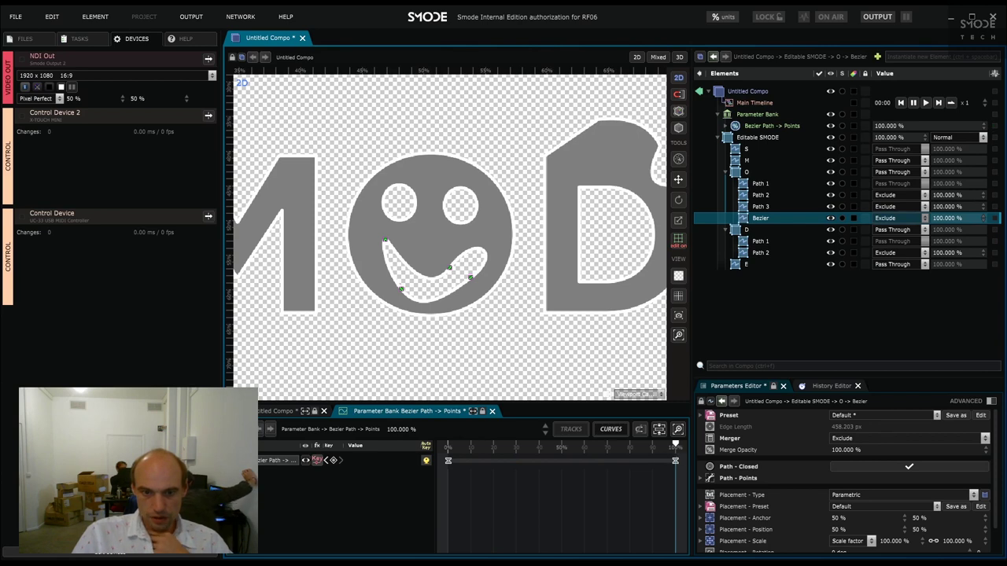
Step: Reshape the smile's points into an open, downturned mouth for the 100 % key
{"action": "left_click_drag", "start_coordinate": [447, 270], "coordinate": [488, 270]}
{"action": "left_click_drag", "start_coordinate": [401, 289], "coordinate": [404, 269]}
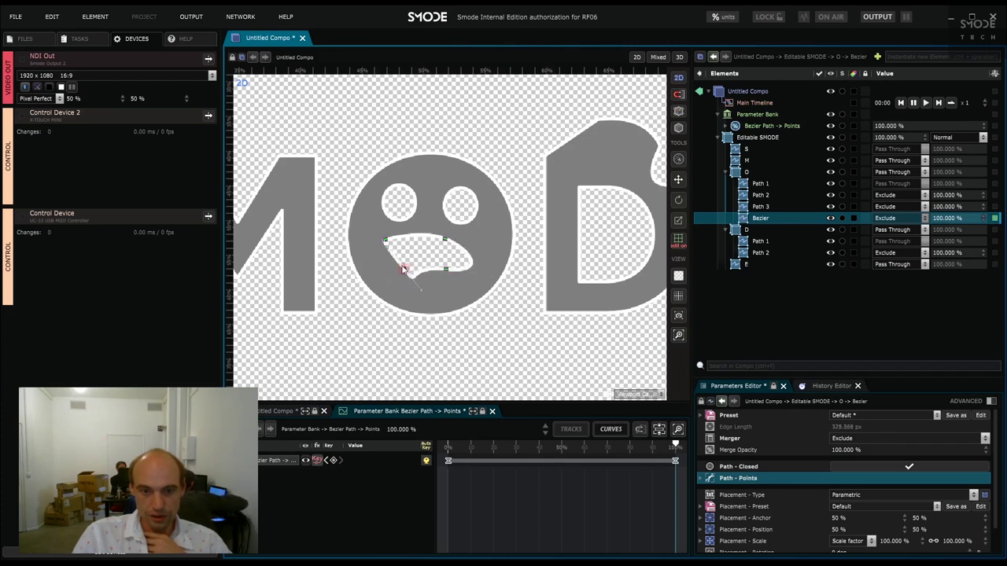
{"action": "left_click", "coordinate": [385, 240]}
{"action": "left_click", "coordinate": [403, 269]}
{"action": "left_click_drag", "start_coordinate": [422, 292], "coordinate": [456, 278]}
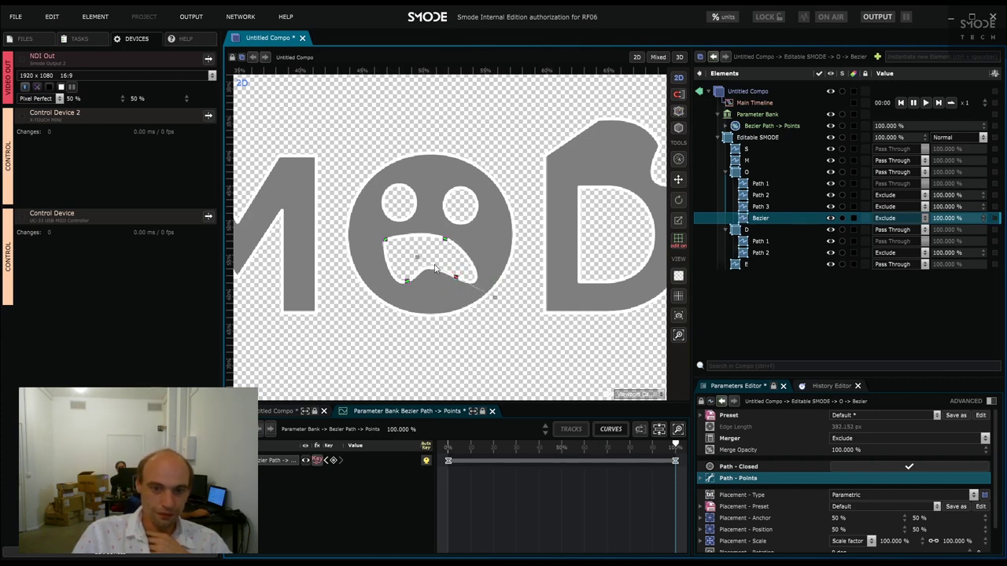
{"action": "left_click_drag", "start_coordinate": [445, 239], "coordinate": [478, 239]}
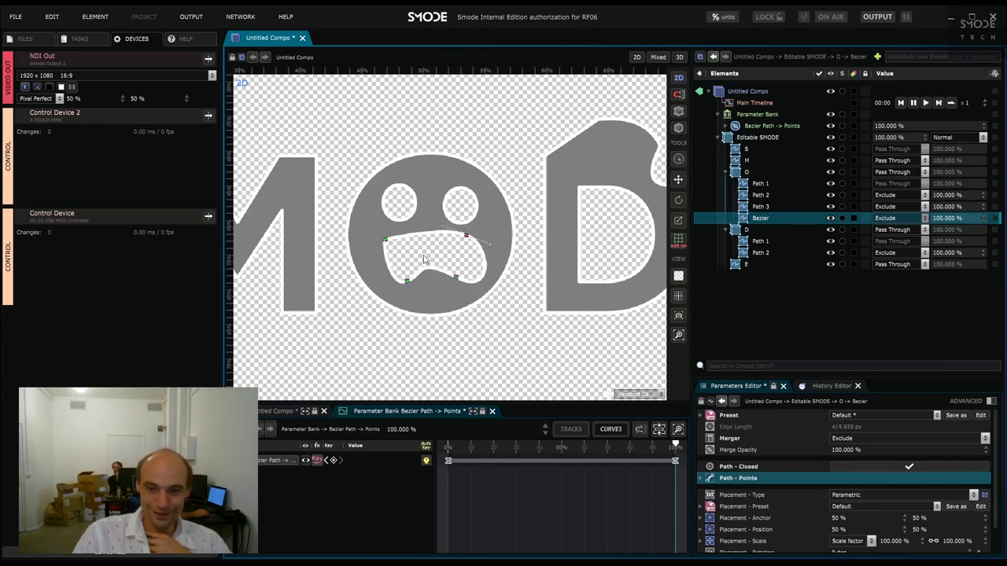
{"action": "left_click_drag", "start_coordinate": [675, 446], "coordinate": [801, 449]}
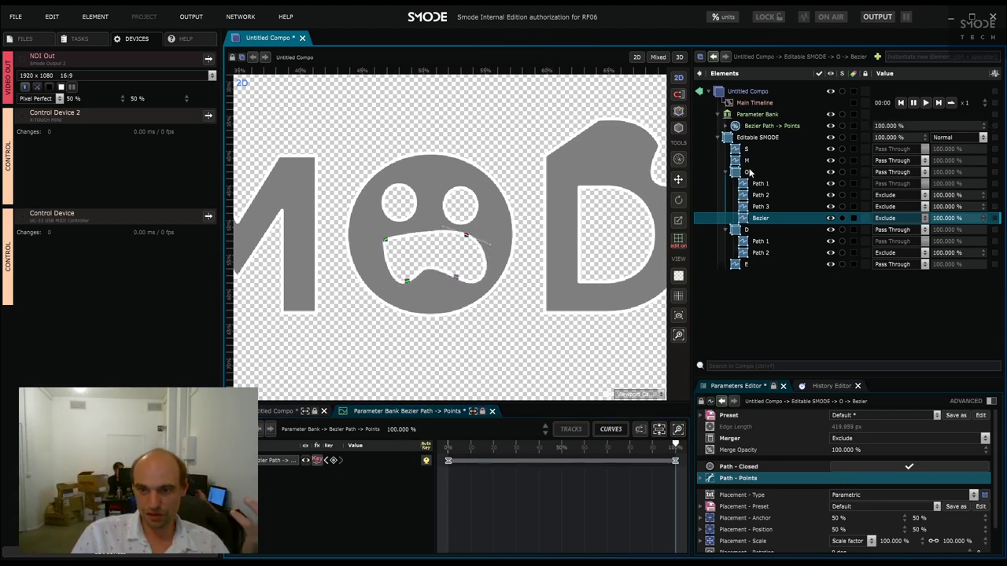
Step: Add a uniform Fill Color to the O's outer path and set it to green 00ff39ff
{"action": "left_click", "coordinate": [770, 125]}
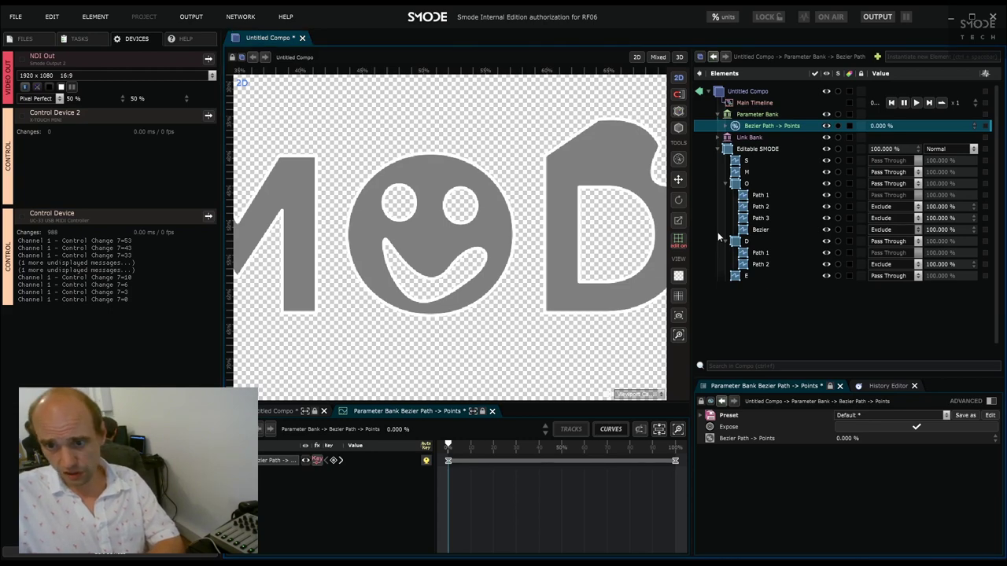
{"action": "left_click", "coordinate": [761, 195]}
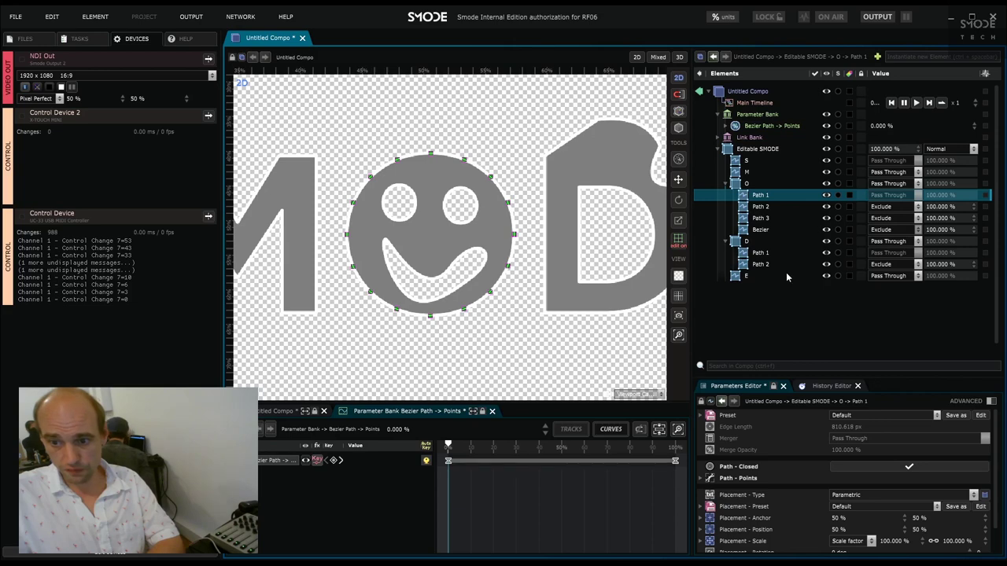
{"action": "key", "text": "ctrl+v"}
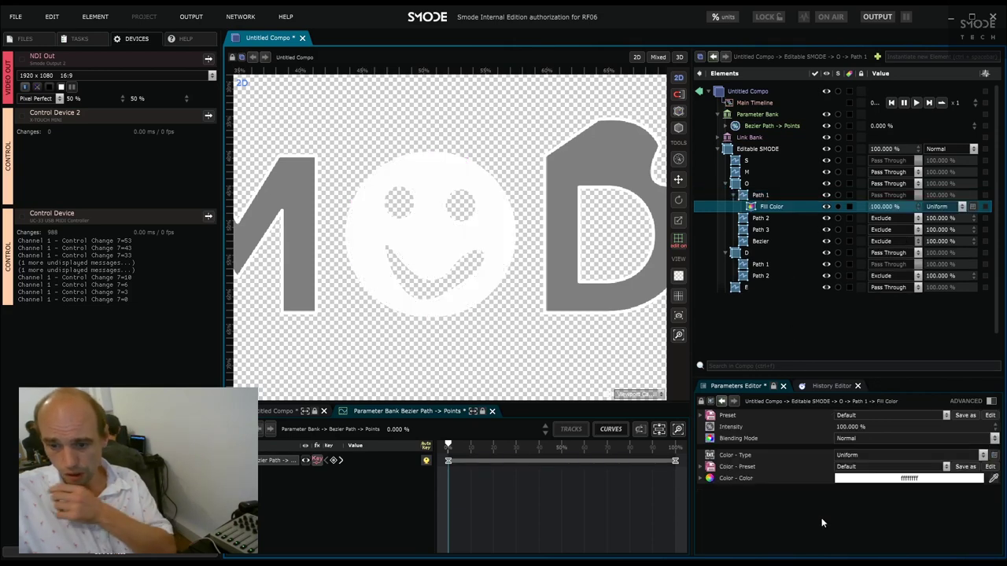
{"action": "left_click", "coordinate": [852, 481]}
{"action": "left_click_drag", "start_coordinate": [899, 430], "coordinate": [973, 358]}
{"action": "left_click_drag", "start_coordinate": [964, 397], "coordinate": [929, 467]}
{"action": "left_click", "coordinate": [876, 484]}
{"action": "left_click_drag", "start_coordinate": [876, 484], "coordinate": [1001, 367]}
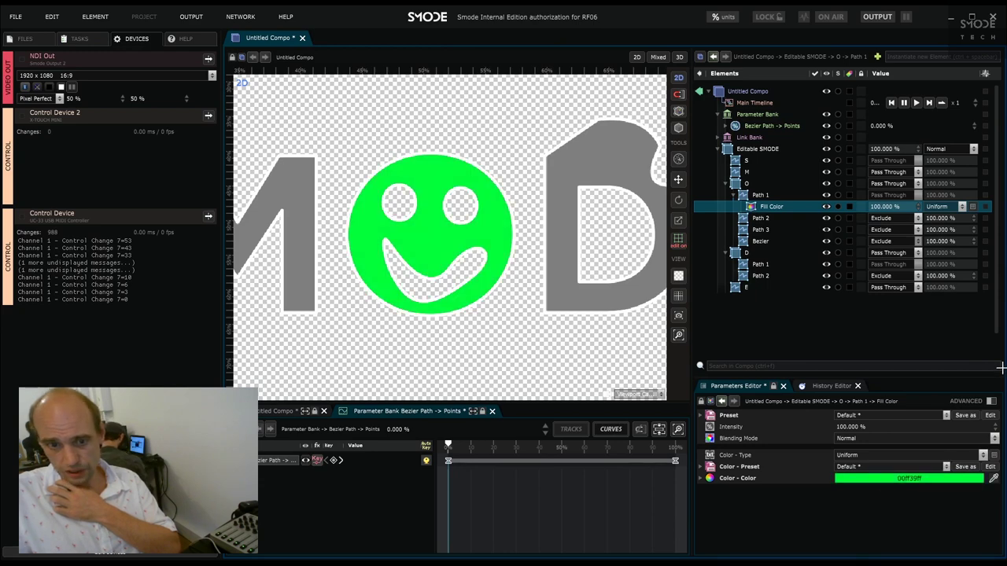
Step: Add the O's fill color as an animated track of the parameter that drives the mouth's path points
{"action": "left_click_drag", "start_coordinate": [735, 480], "coordinate": [522, 481]}
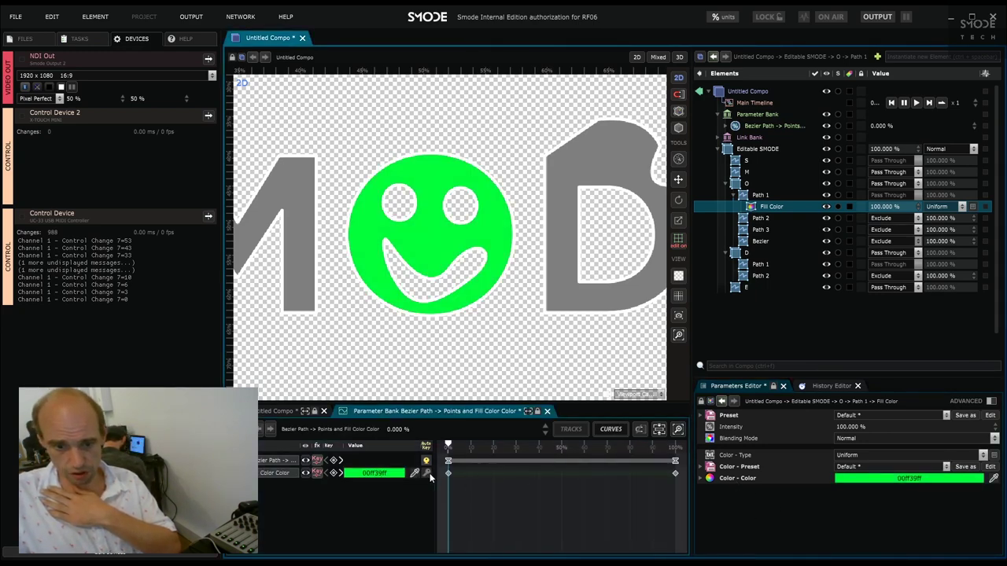